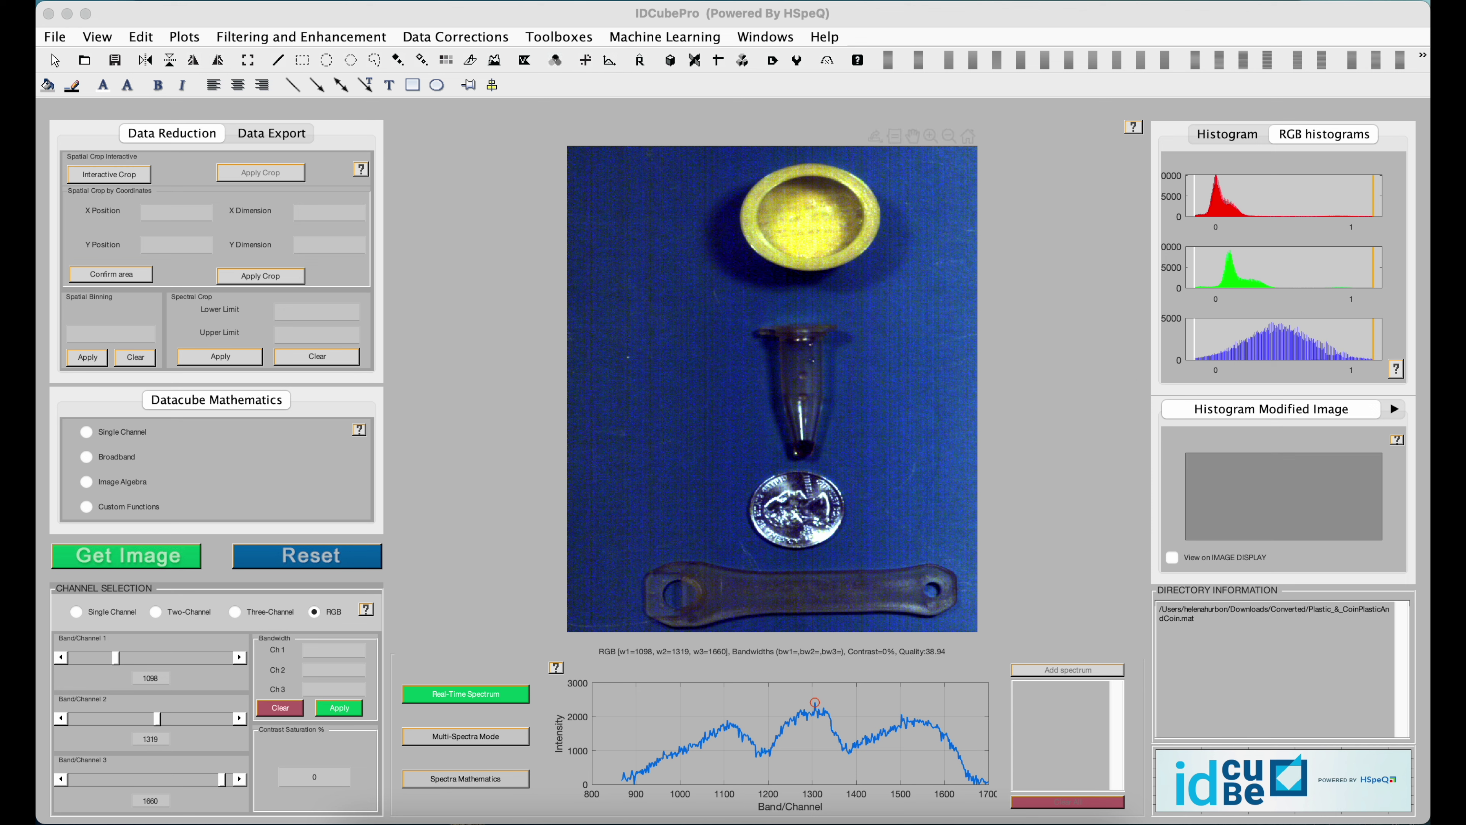
left_click(145, 38)
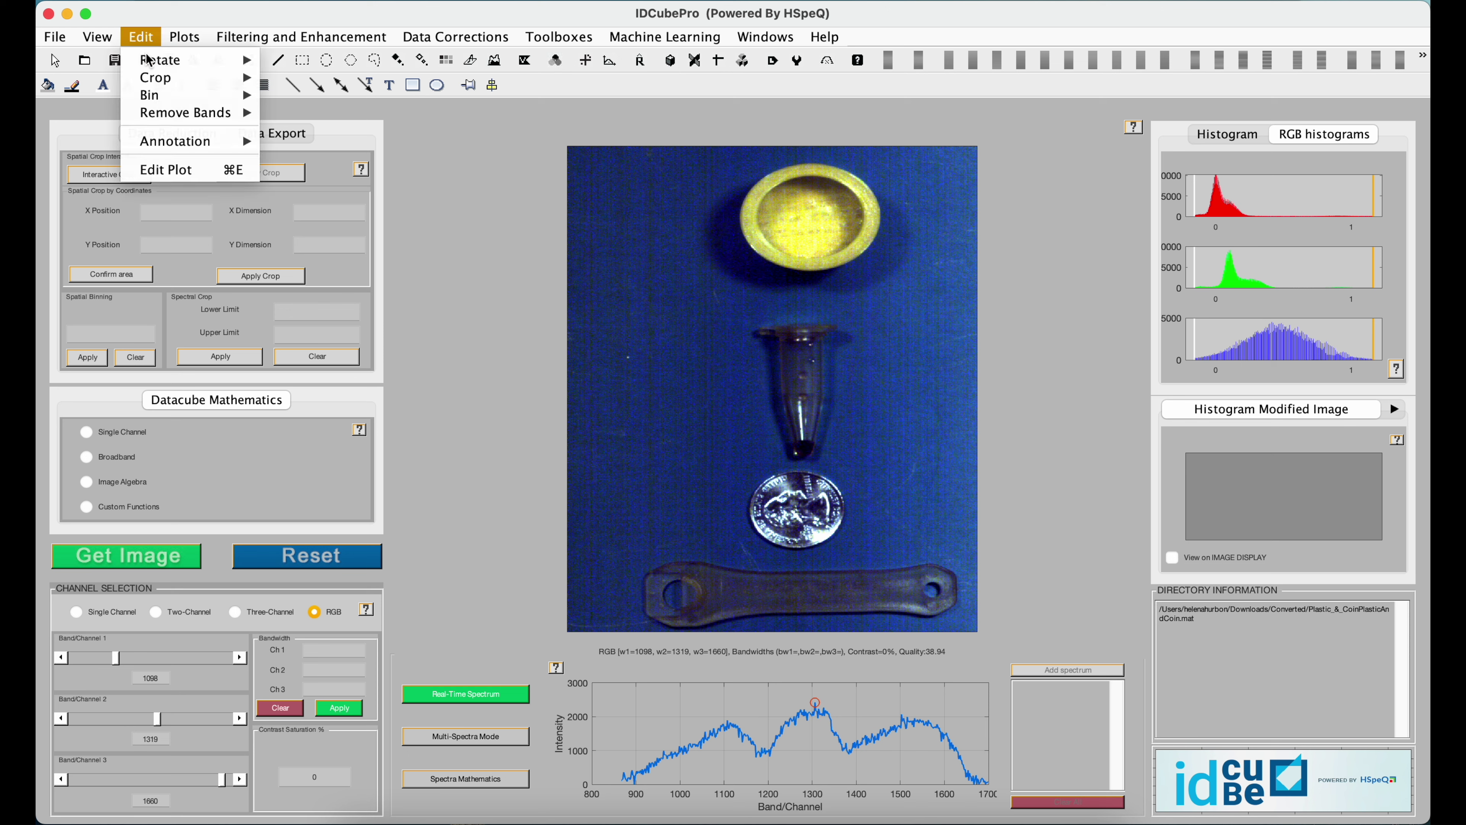
mouse_move(156, 136)
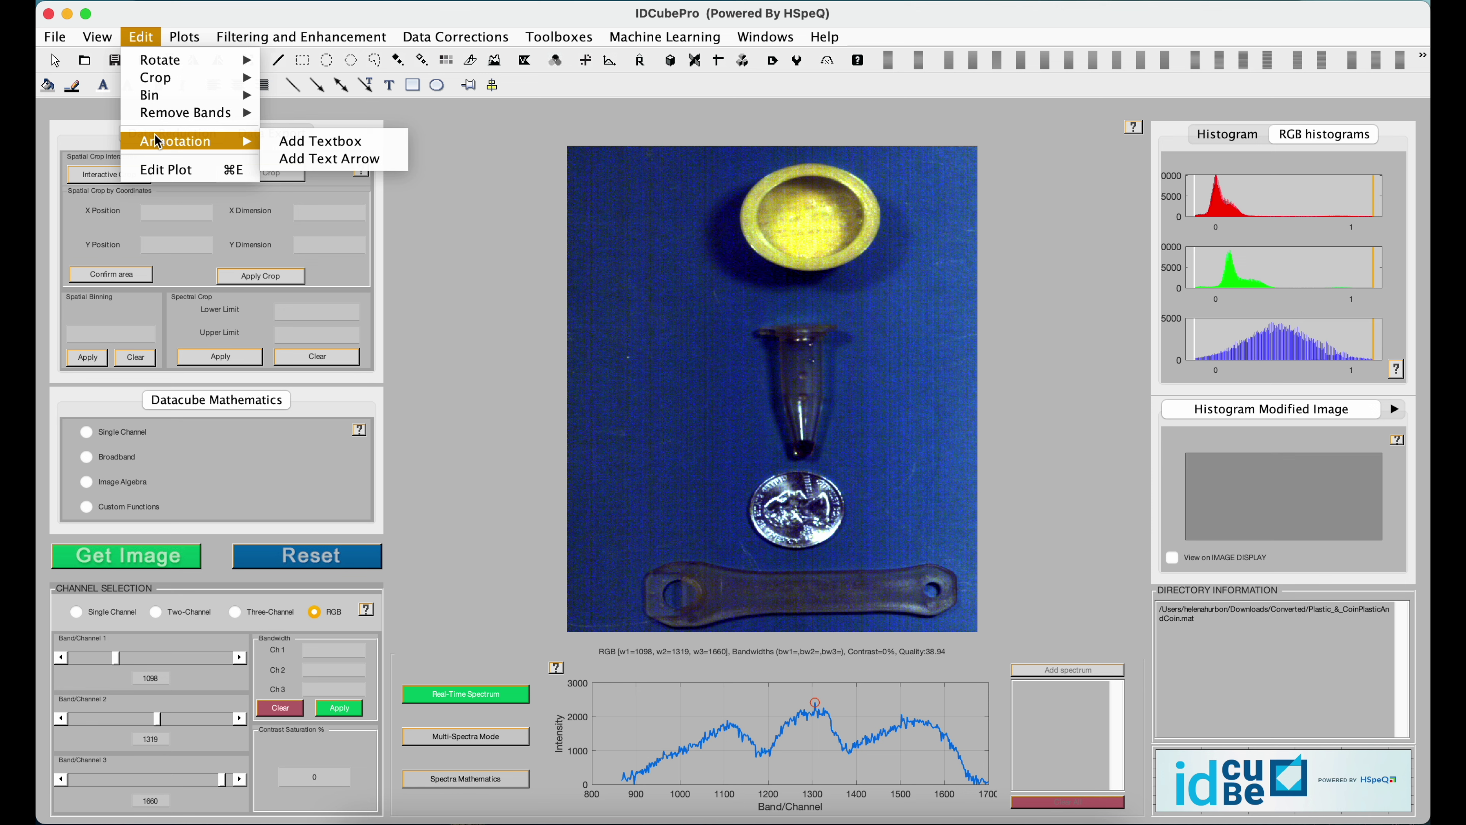
mouse_move(191, 117)
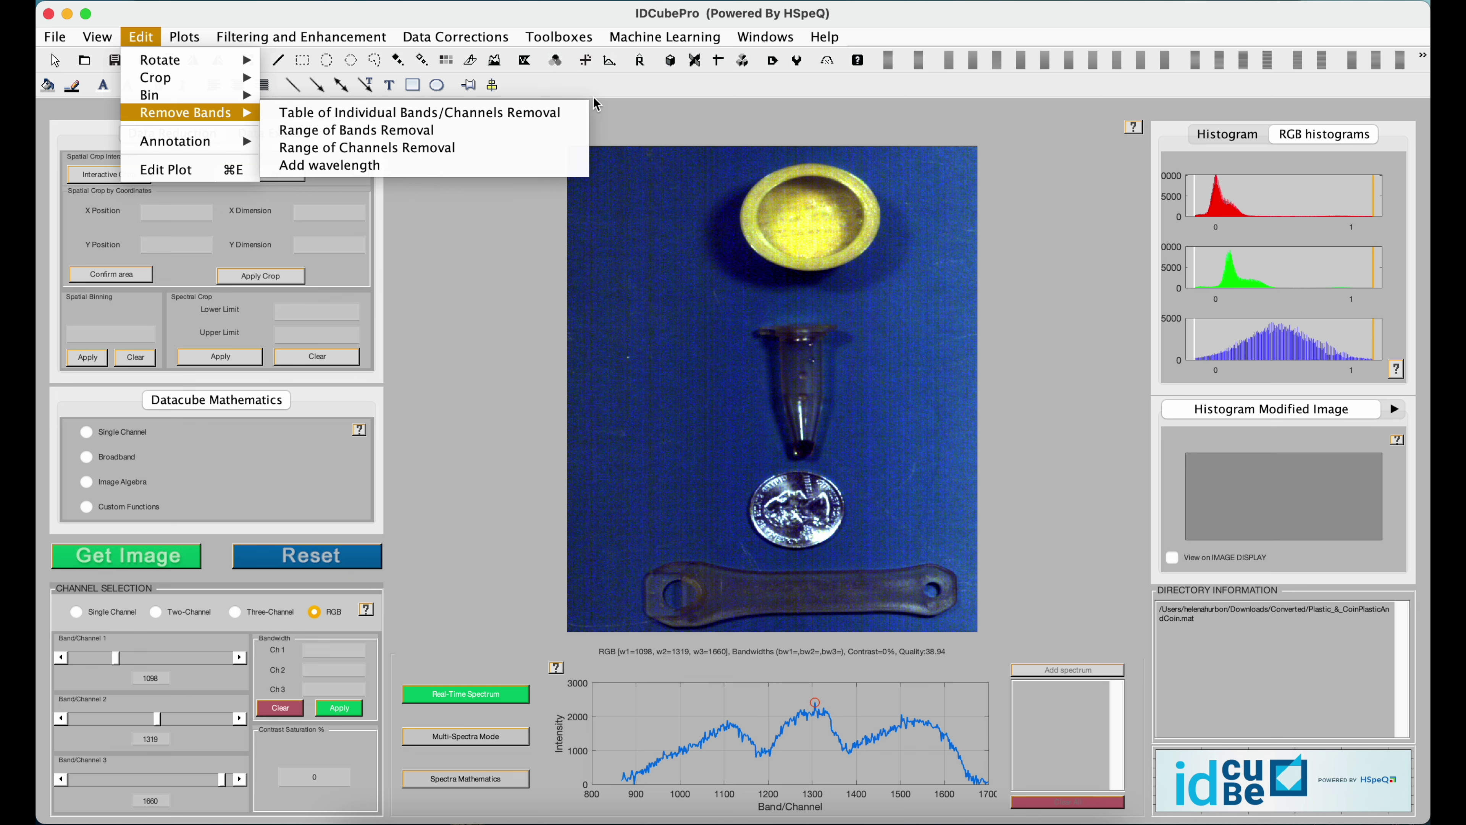
left_click(500, 203)
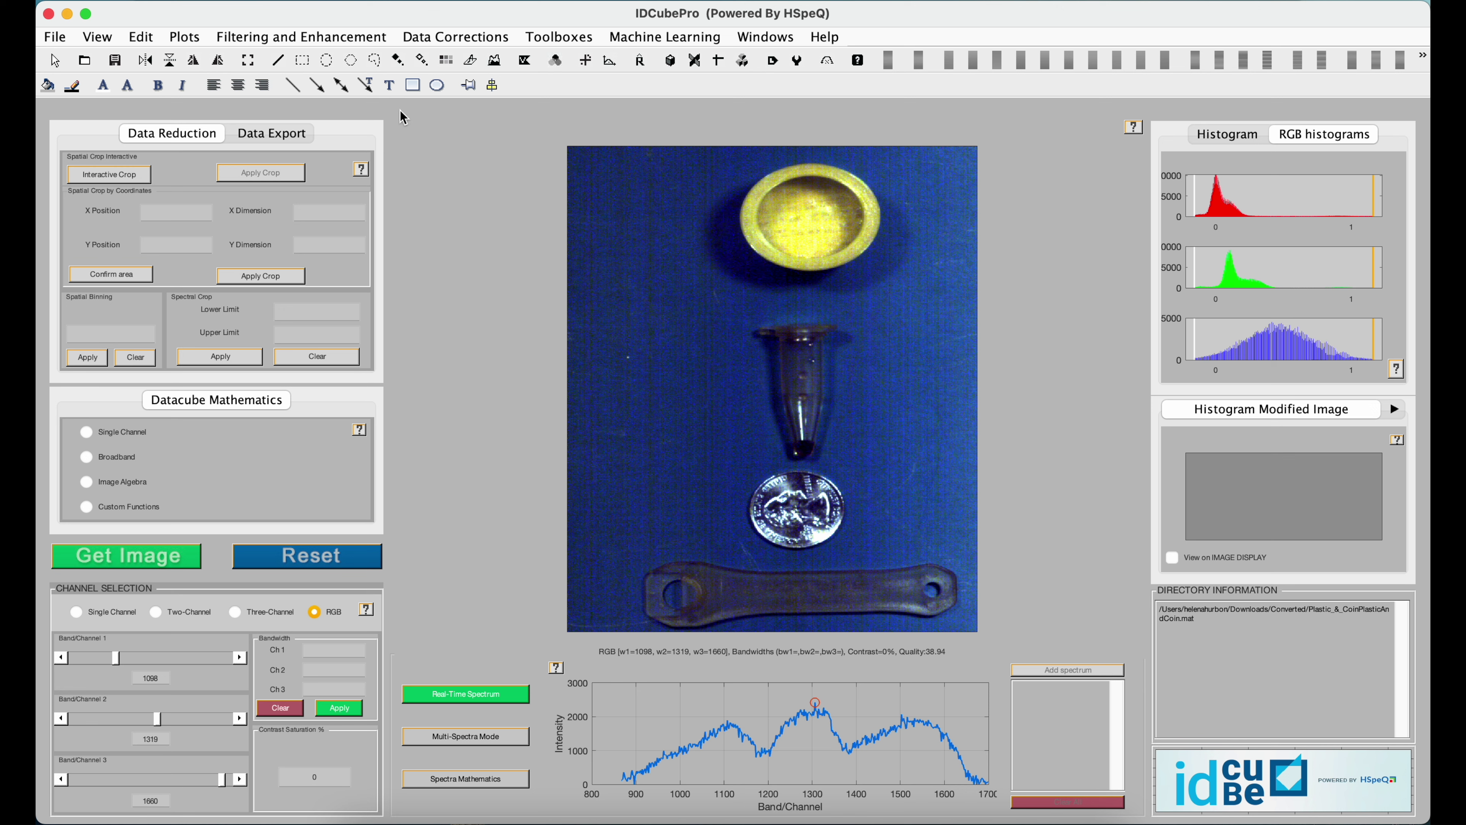
Add a text arrow labelled "Cover" and adjust it so its tip reaches the edge of the yellow round cap
left_click(143, 38)
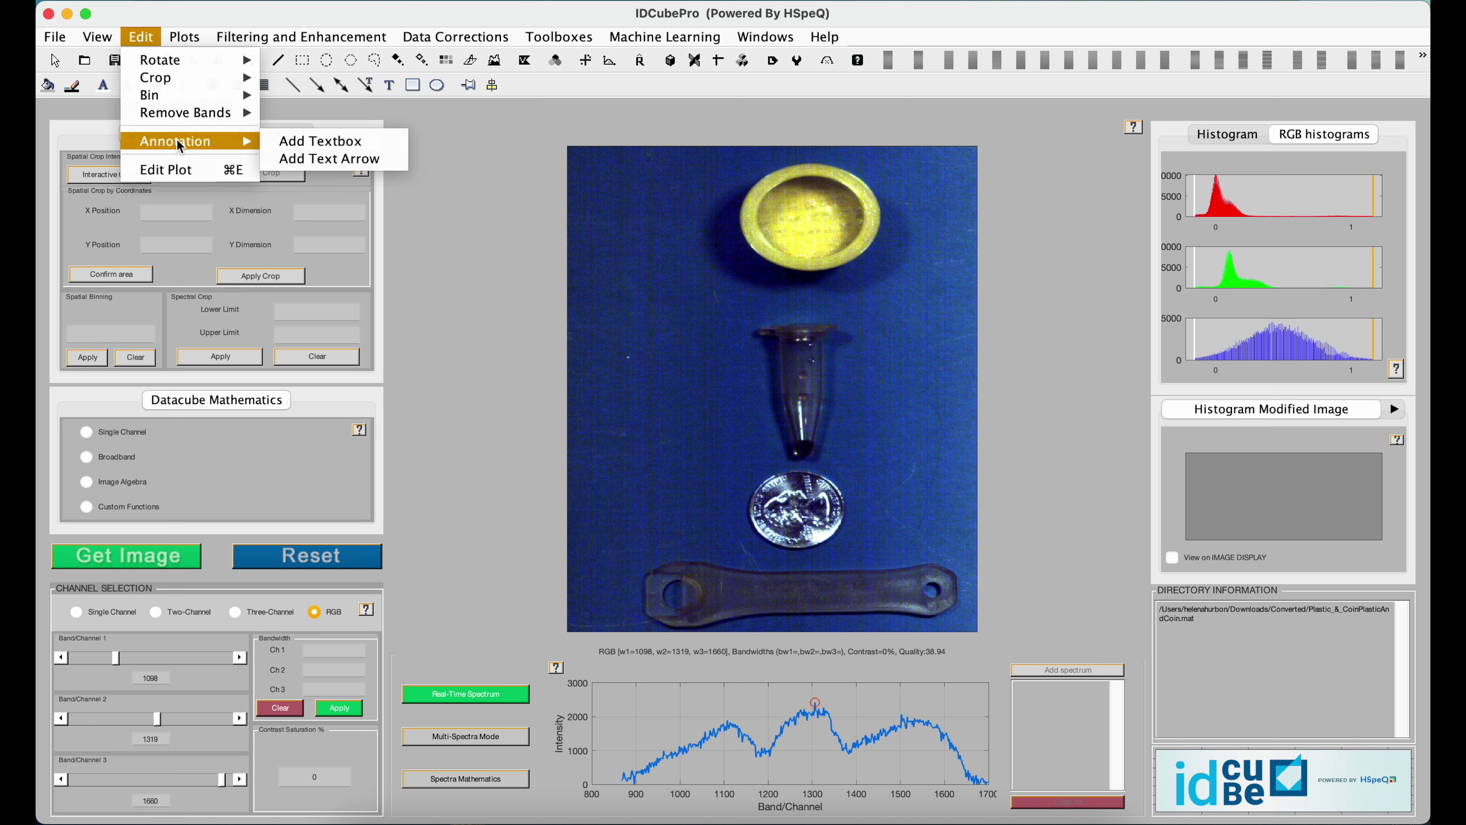
left_click(292, 158)
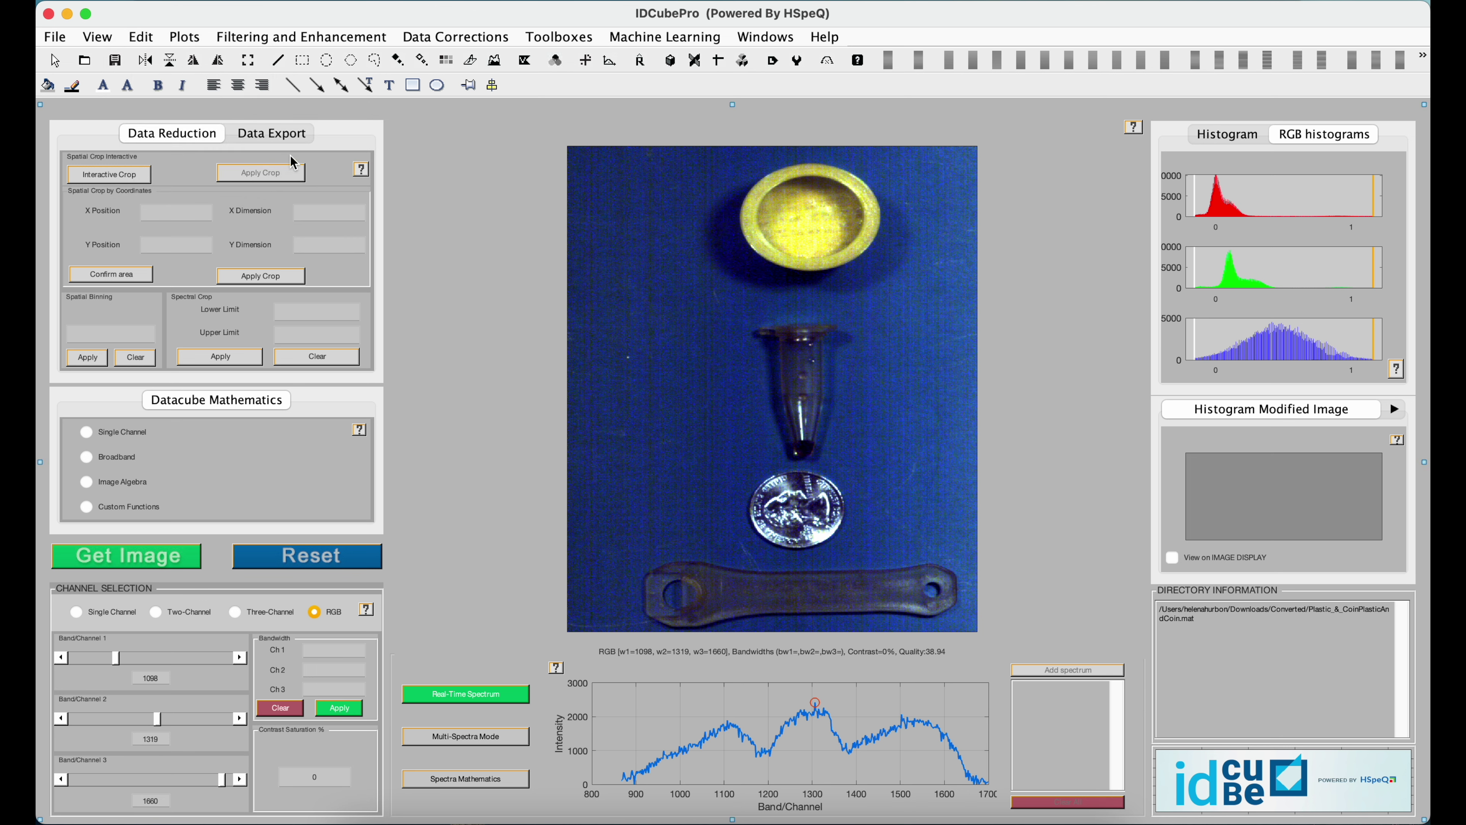
left_click_drag(623, 208, 681, 224)
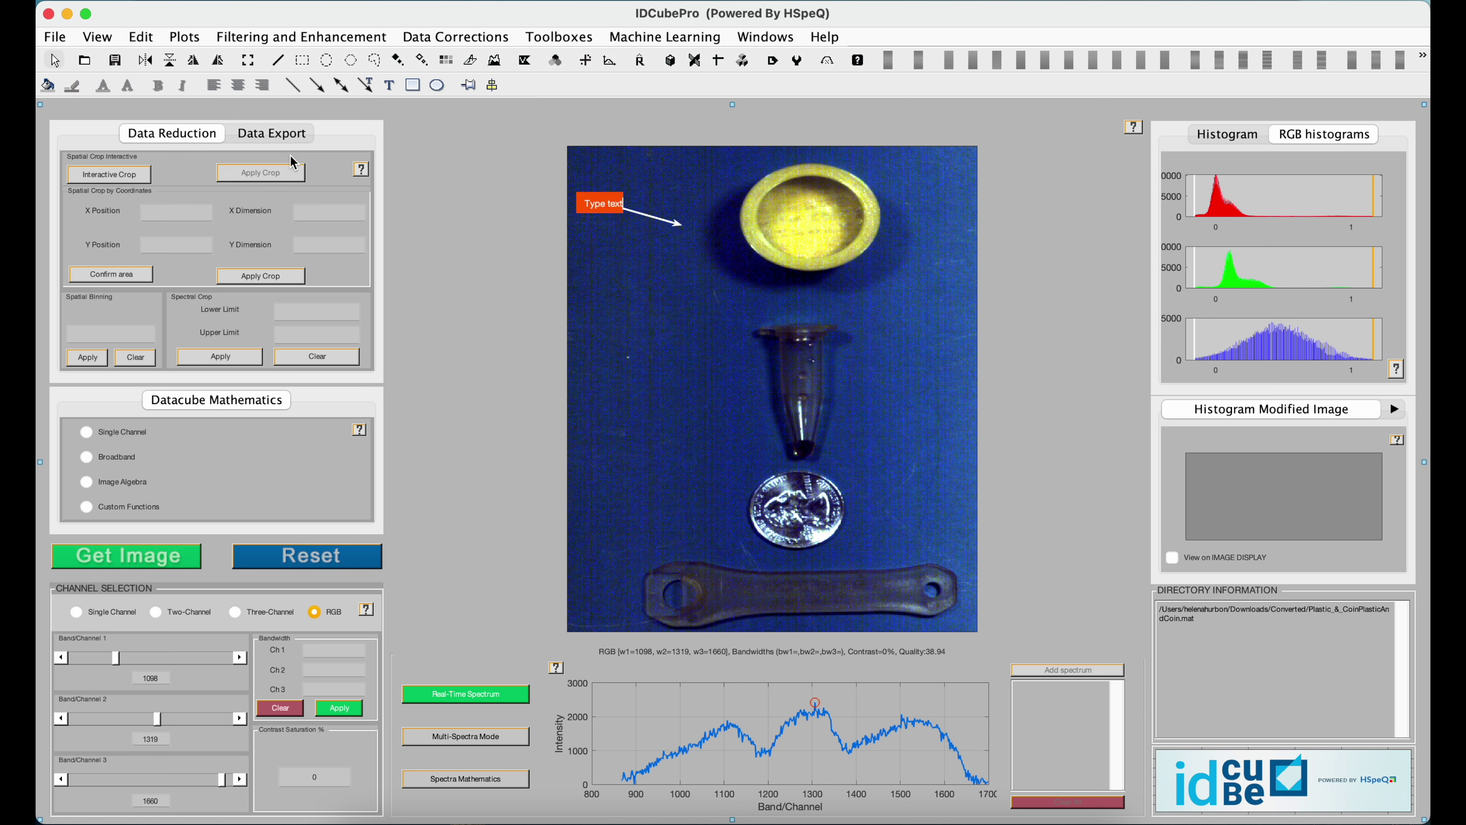
double_click(602, 202)
triple_click(602, 202)
type("Cover")
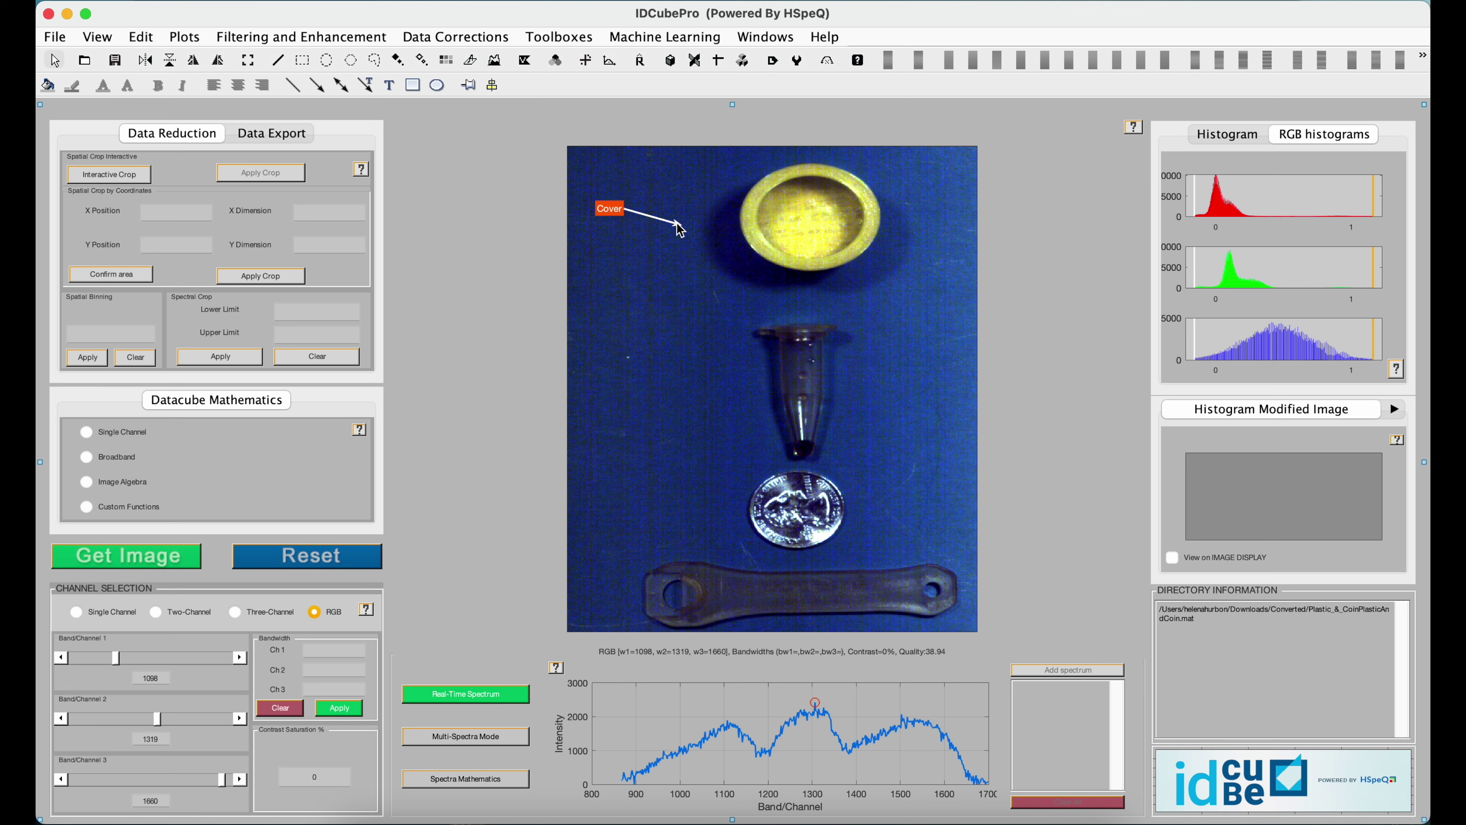
left_click_drag(679, 230, 714, 220)
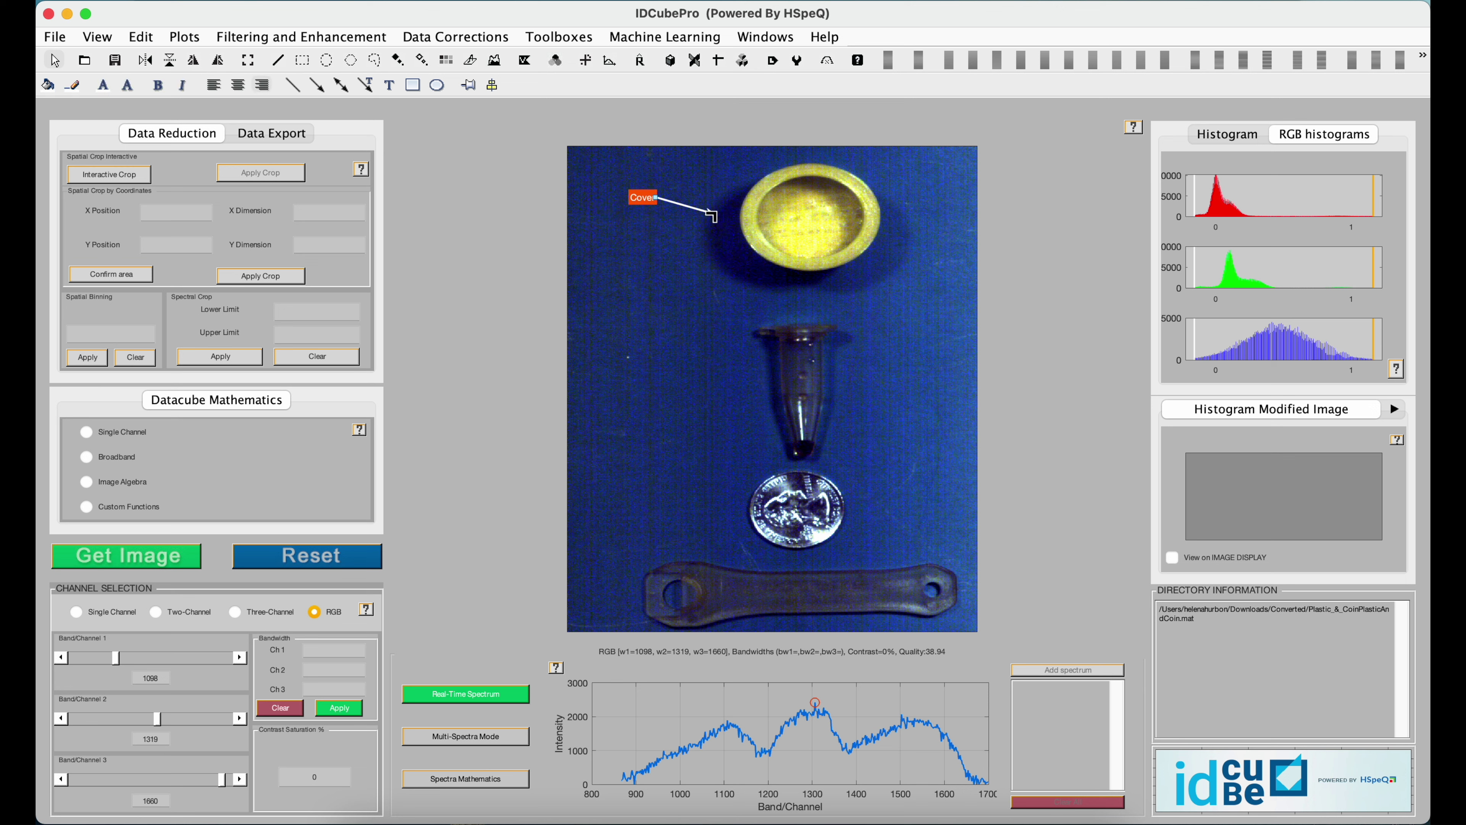
left_click_drag(712, 215, 732, 215)
Set the font size of the "Cover" label to 24
double_click(642, 201)
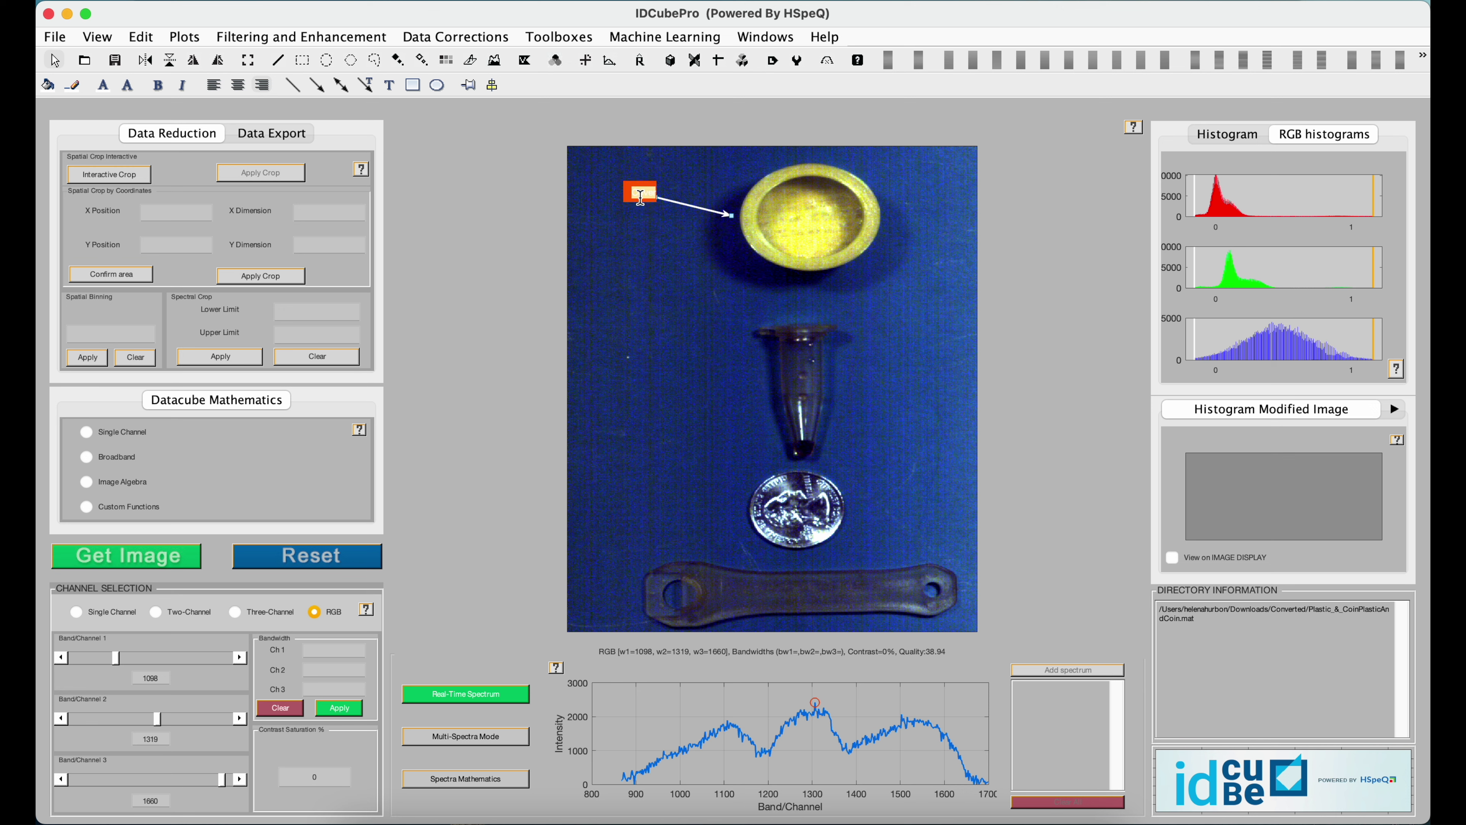
left_click(128, 88)
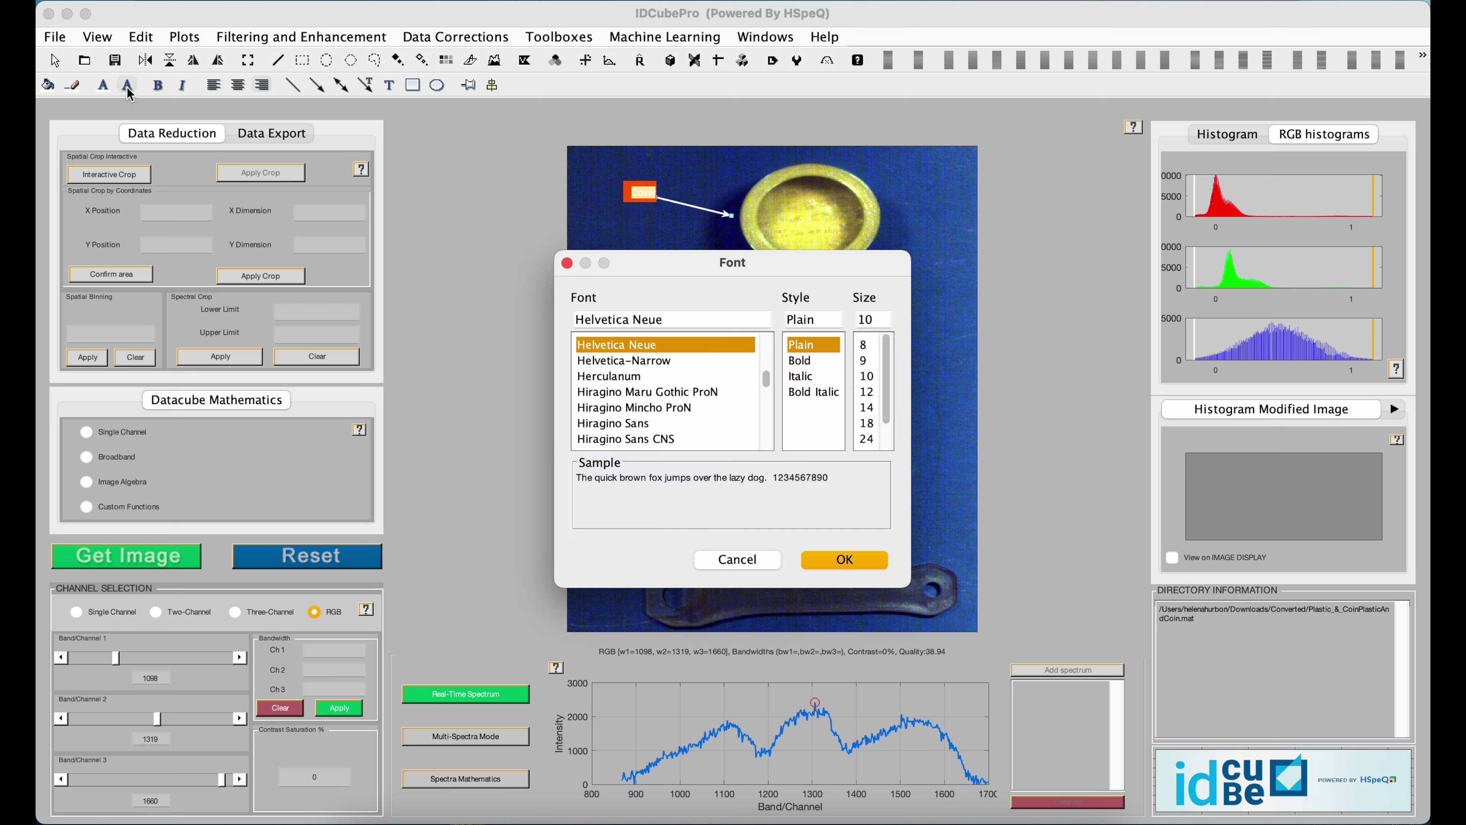
left_click(872, 439)
left_click(846, 560)
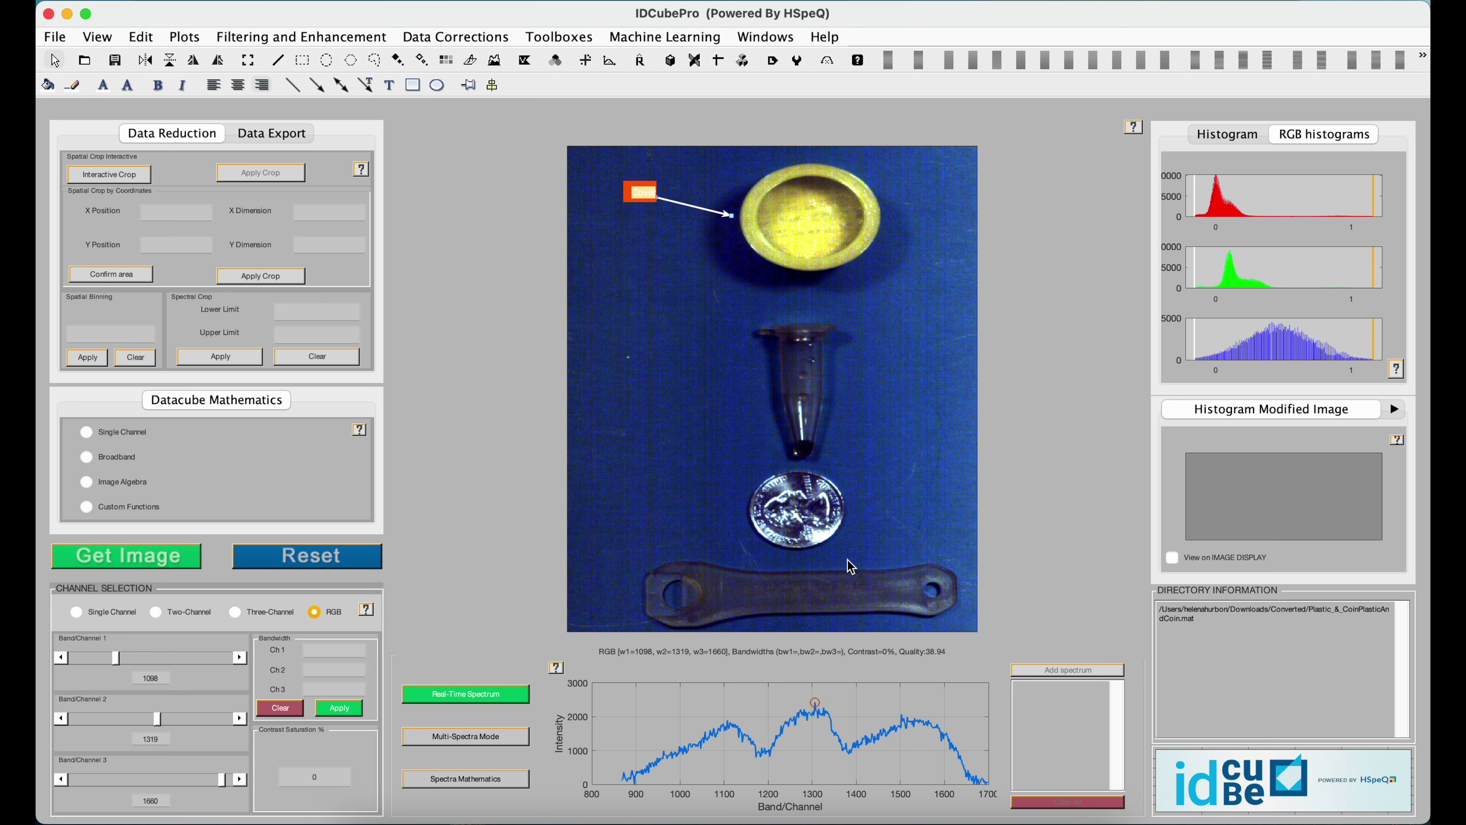
left_click(632, 288)
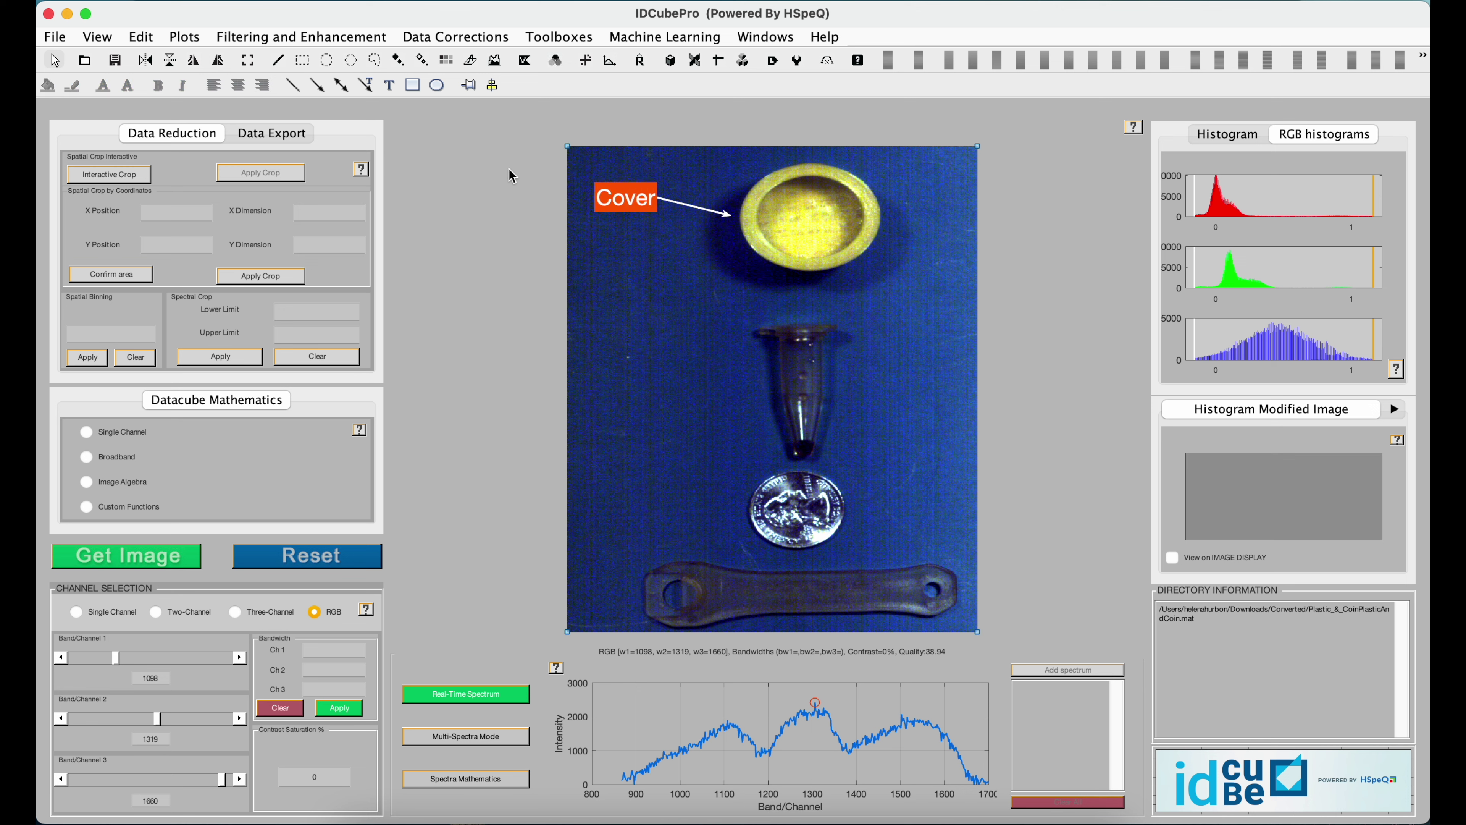
Add a textbox reading "Example", shrink it around the text and place it in the image's upper-right corner
left_click(140, 38)
mouse_move(242, 142)
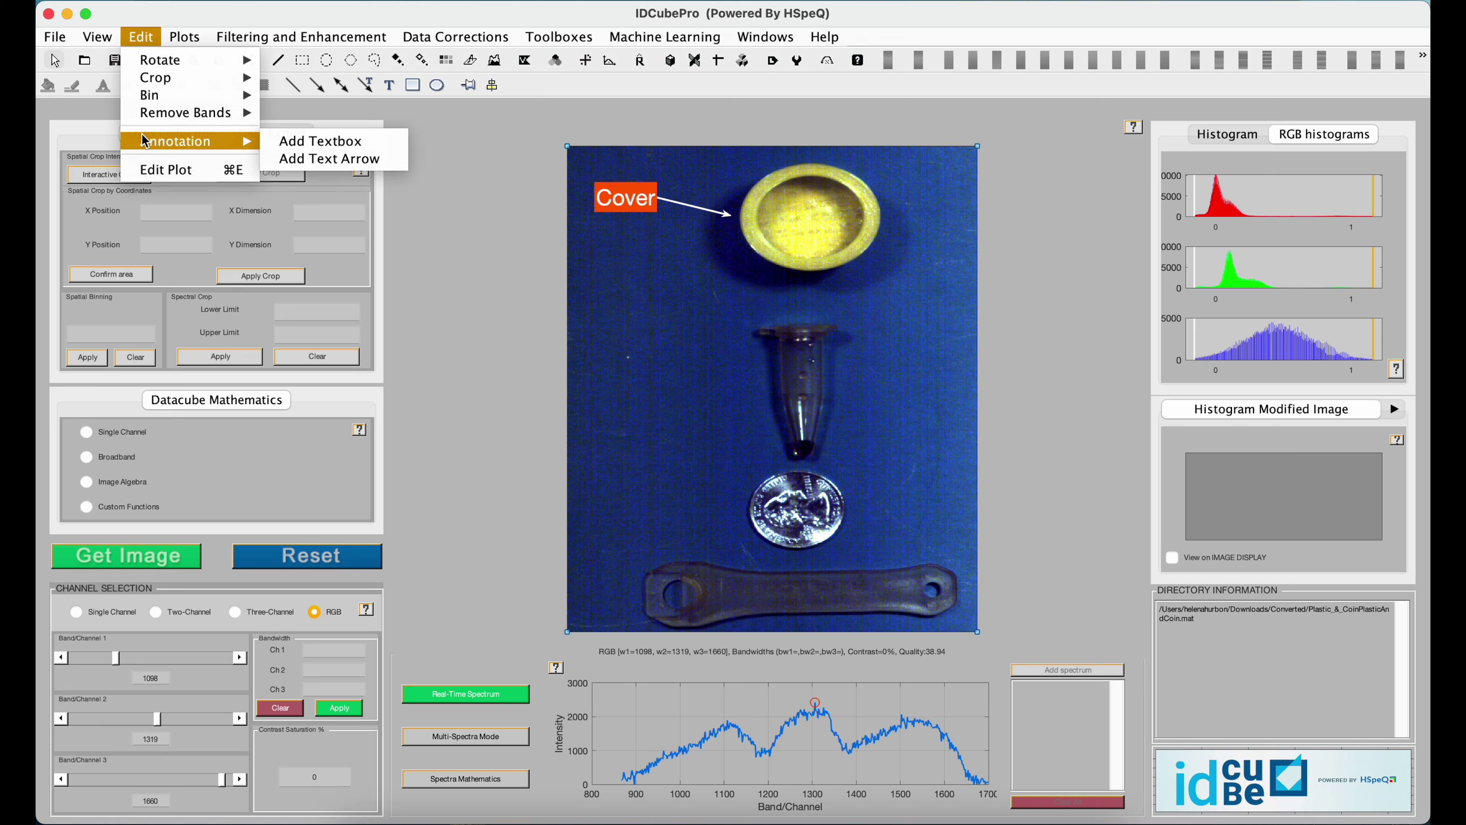
left_click(266, 142)
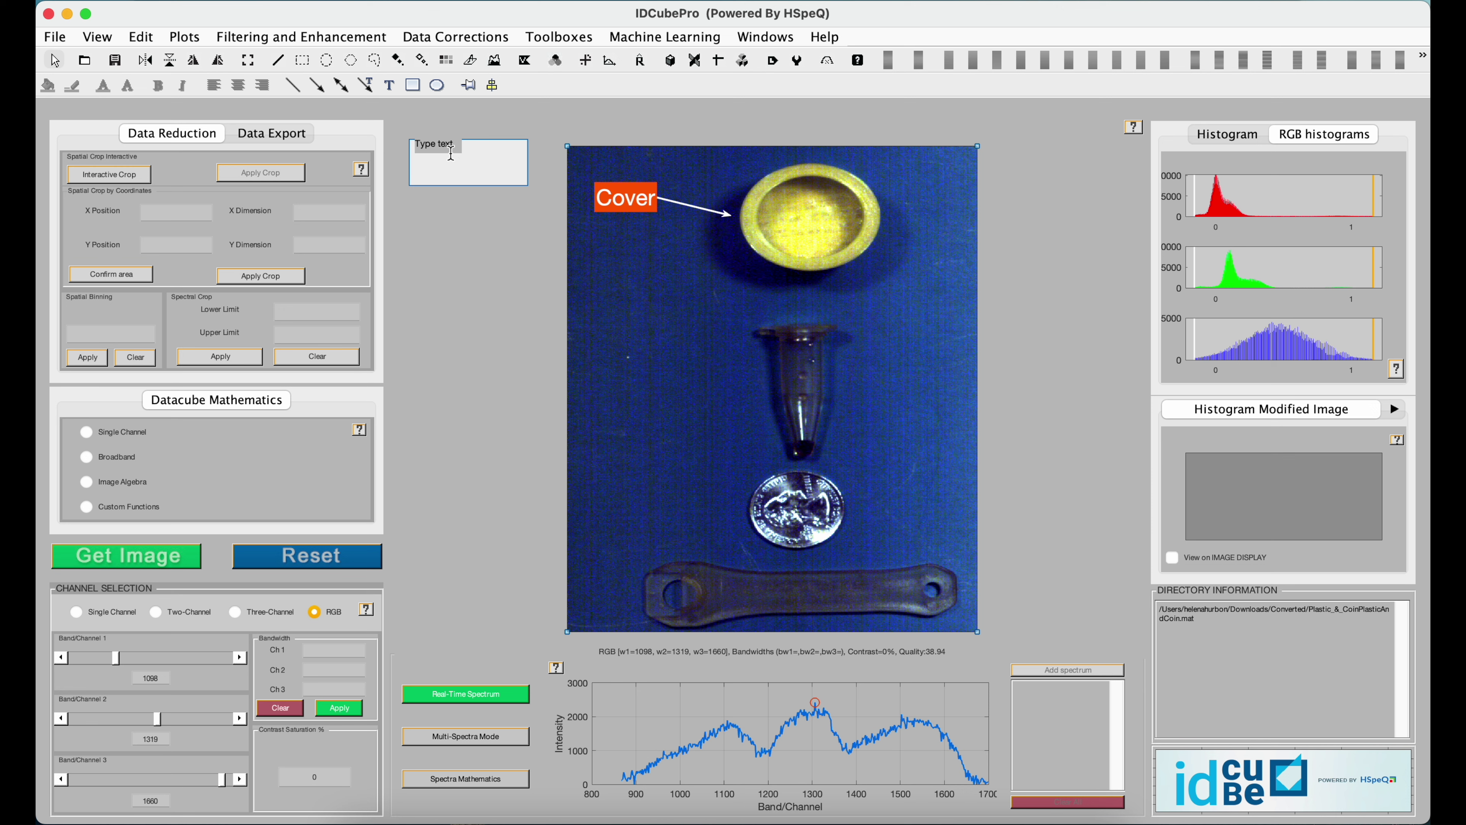
key("BackSpace")
type("Example")
left_click(590, 301)
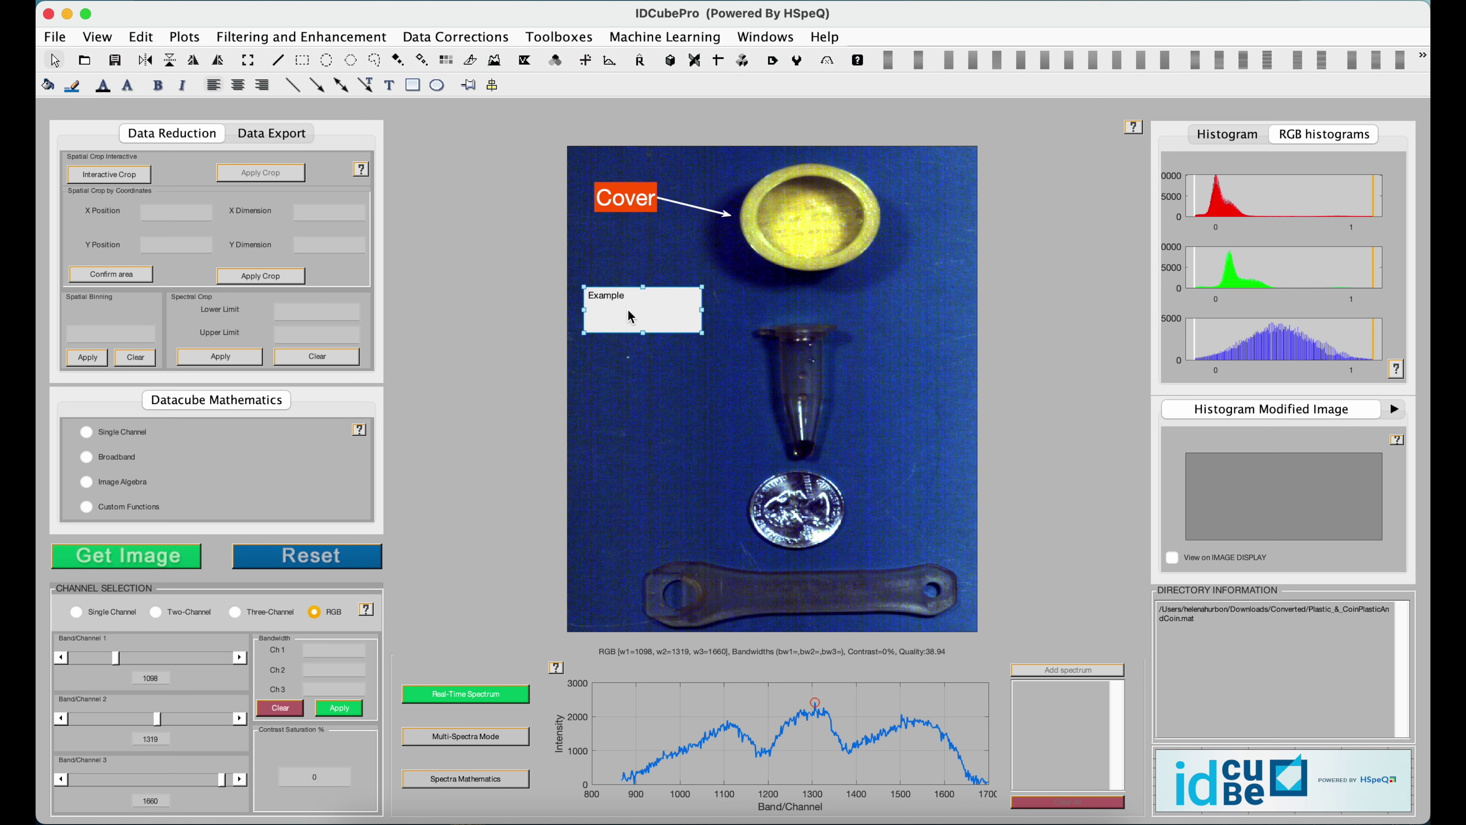
left_click_drag(643, 335, 952, 167)
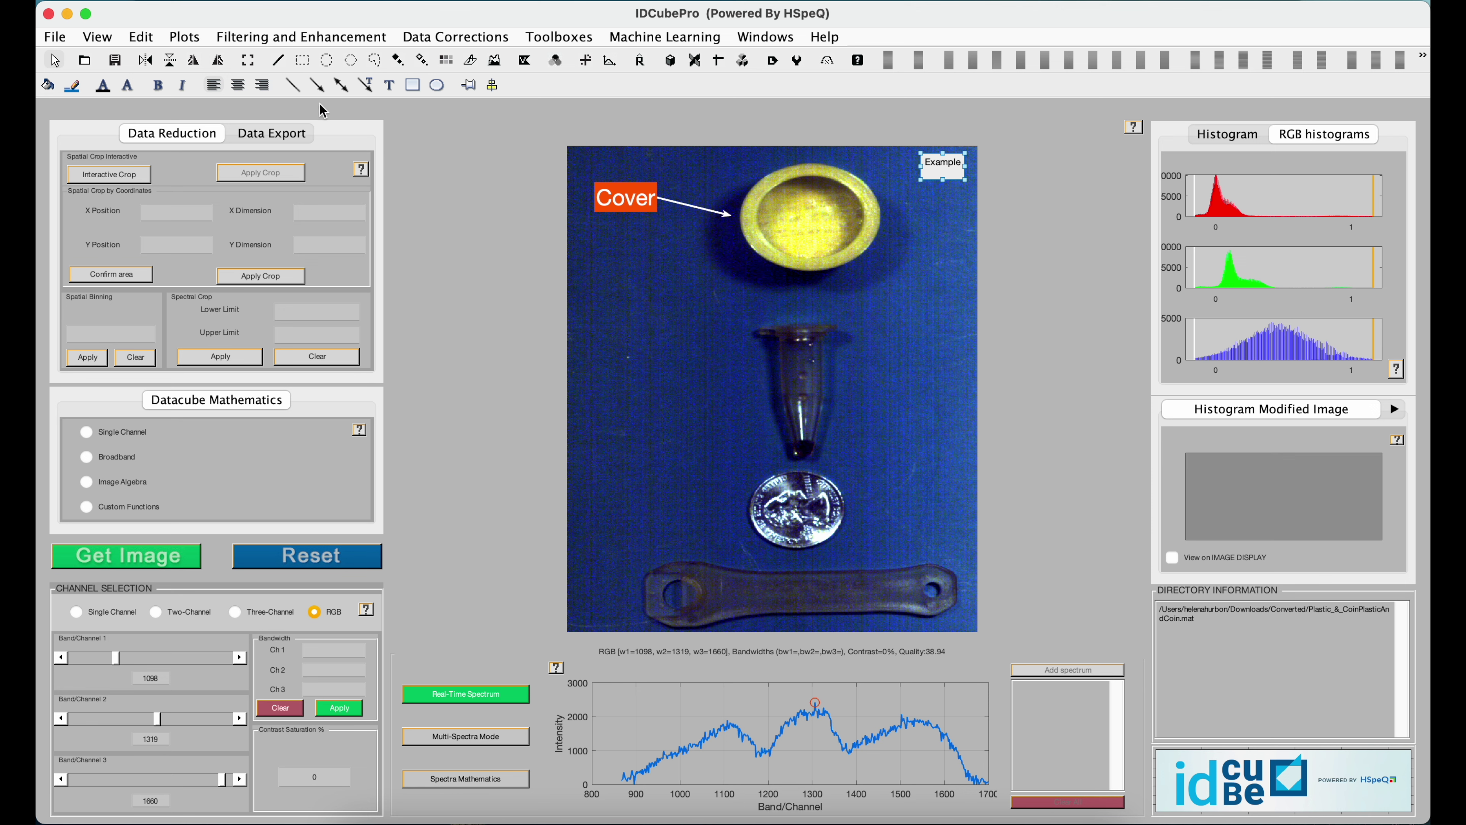
Draw a plain arrow pointing at the tube in the image and color it orange-red
left_click(317, 85)
left_click_drag(616, 323, 732, 359)
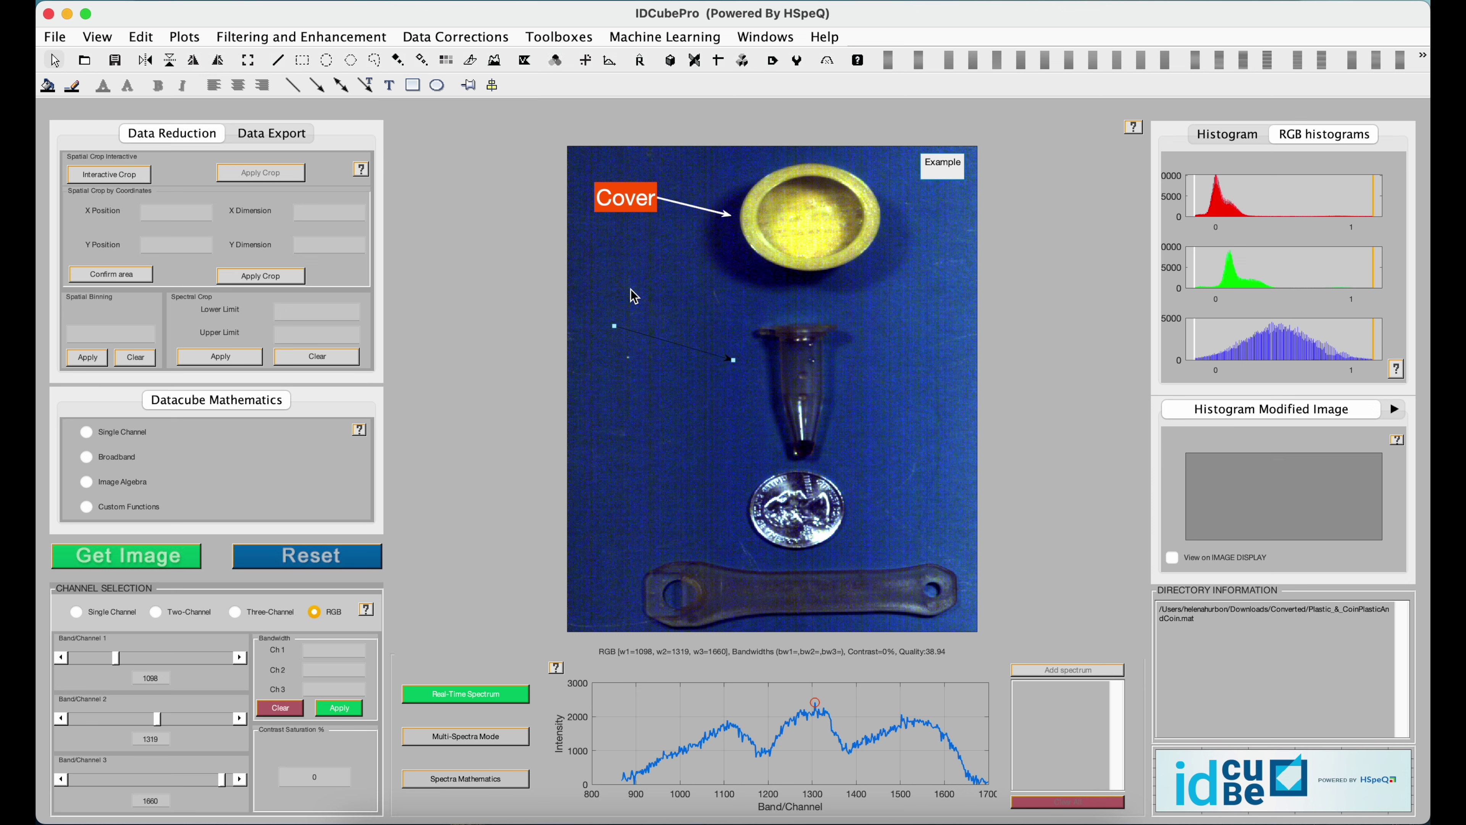
left_click(48, 87)
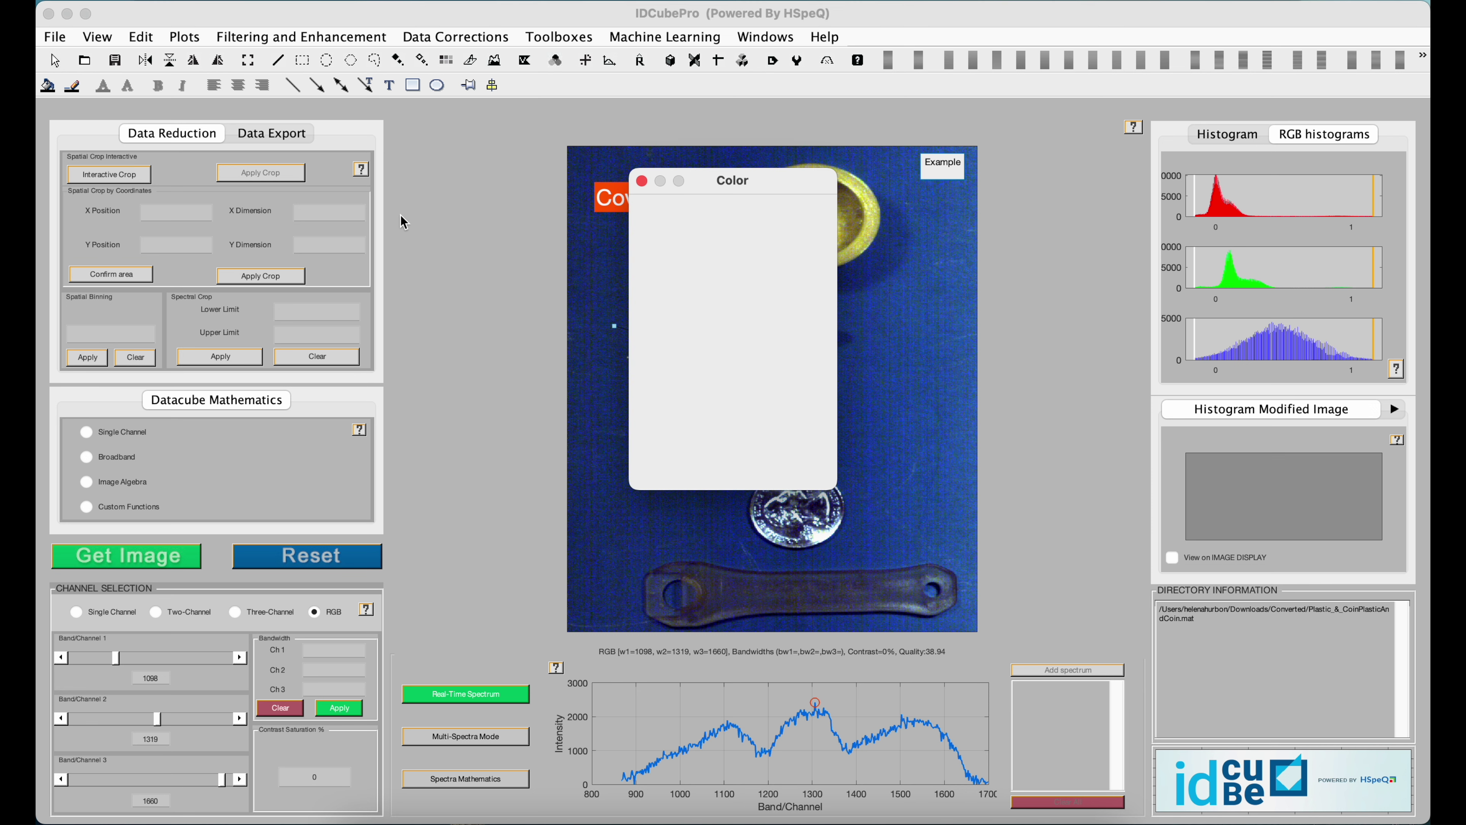
left_click(705, 321)
left_click(708, 271)
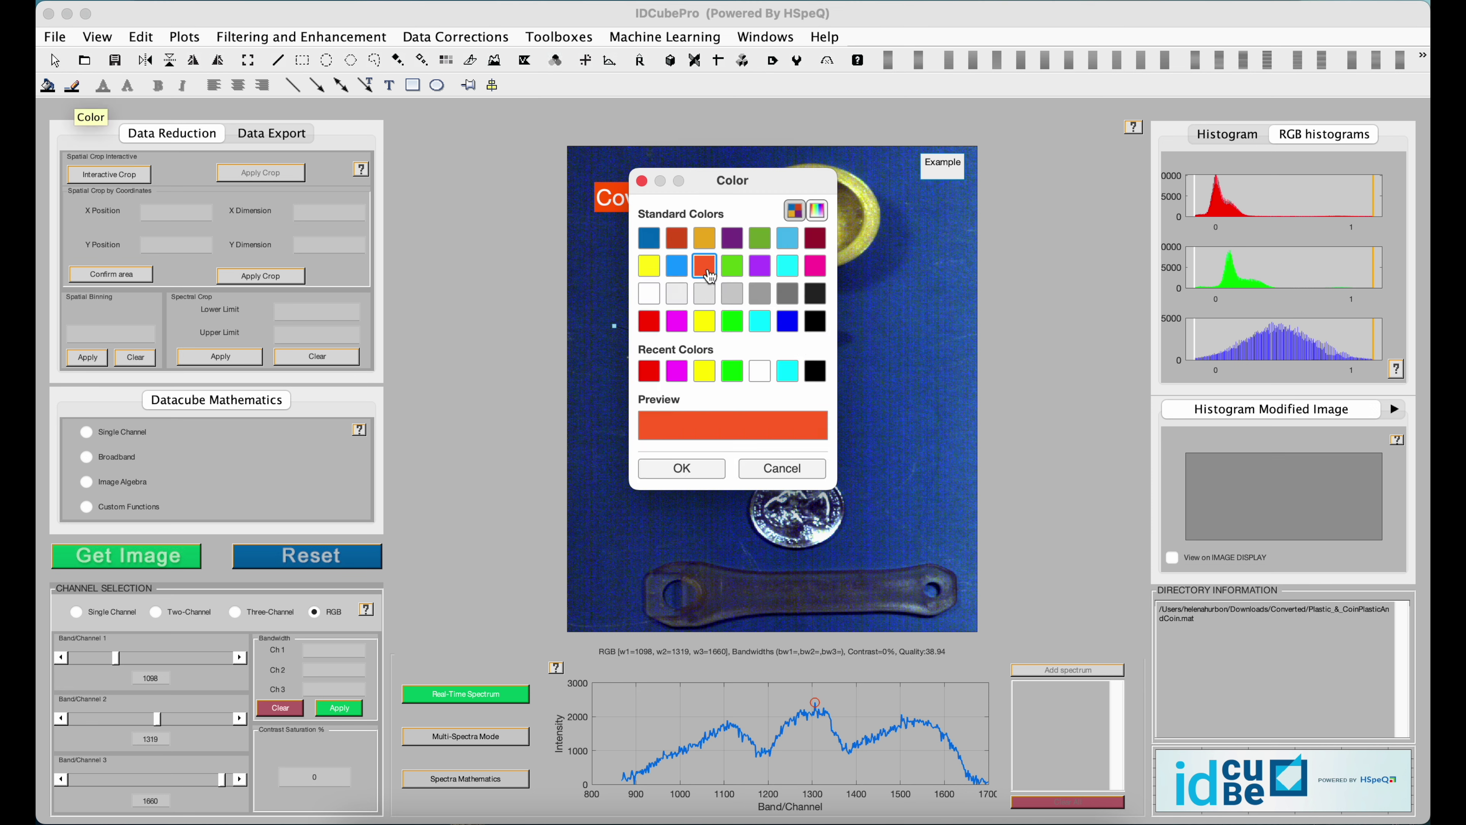
left_click(686, 462)
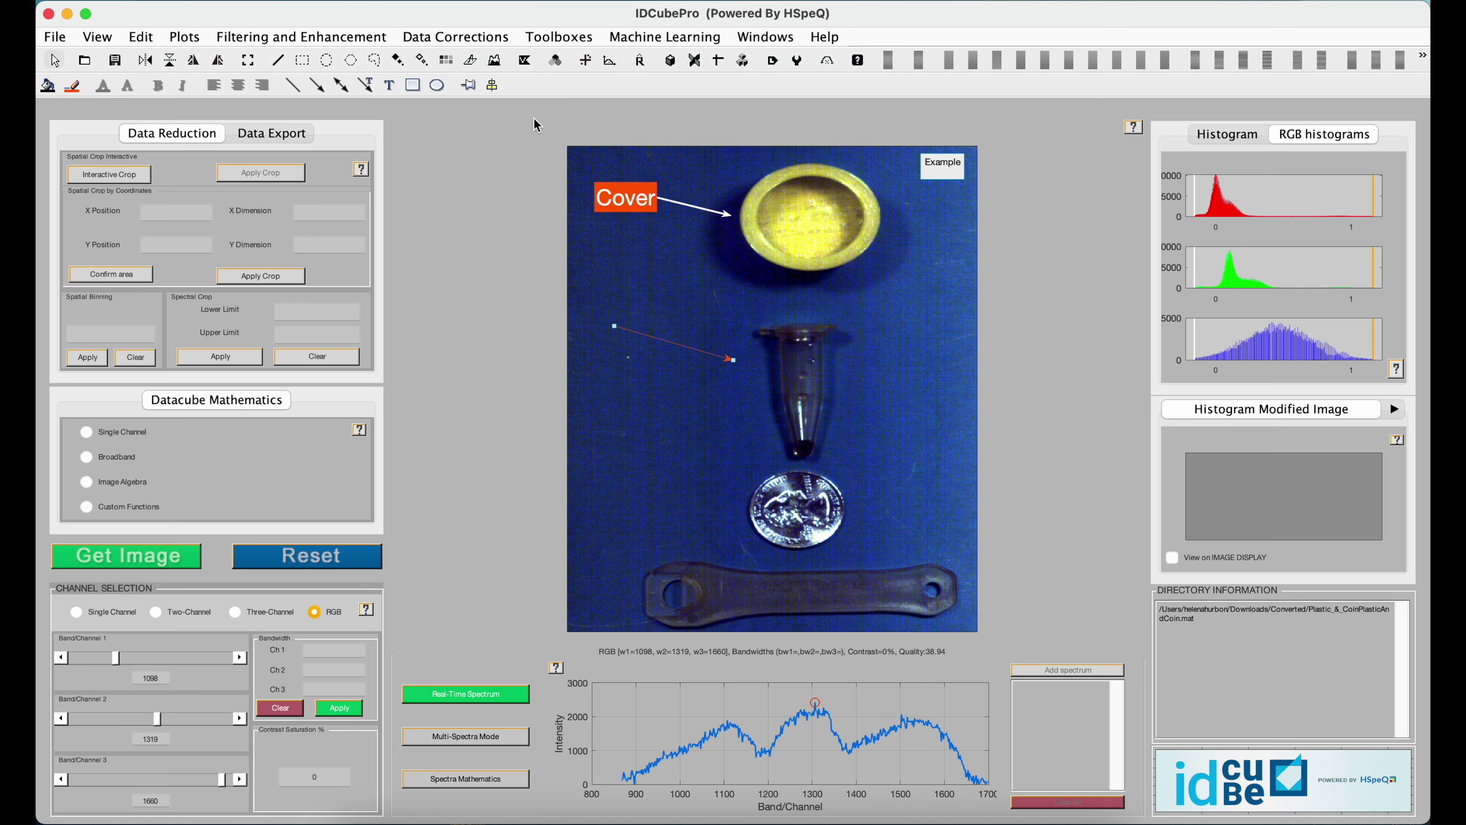
Draw a rectangle annotation over the coin and resize its sides to frame the coin closely
left_click(412, 86)
mouse_move(619, 406)
left_mouse_down()
mouse_move(651, 452)
mouse_move(825, 514)
mouse_move(845, 543)
mouse_move(951, 568)
mouse_move(961, 551)
left_mouse_up()
left_click(801, 411)
left_click_drag(787, 408, 788, 464)
left_click_drag(618, 507, 721, 508)
left_click_drag(959, 508, 868, 508)
Set the outline color of the rectangle around the coin to white and deselect it
left_click(71, 85)
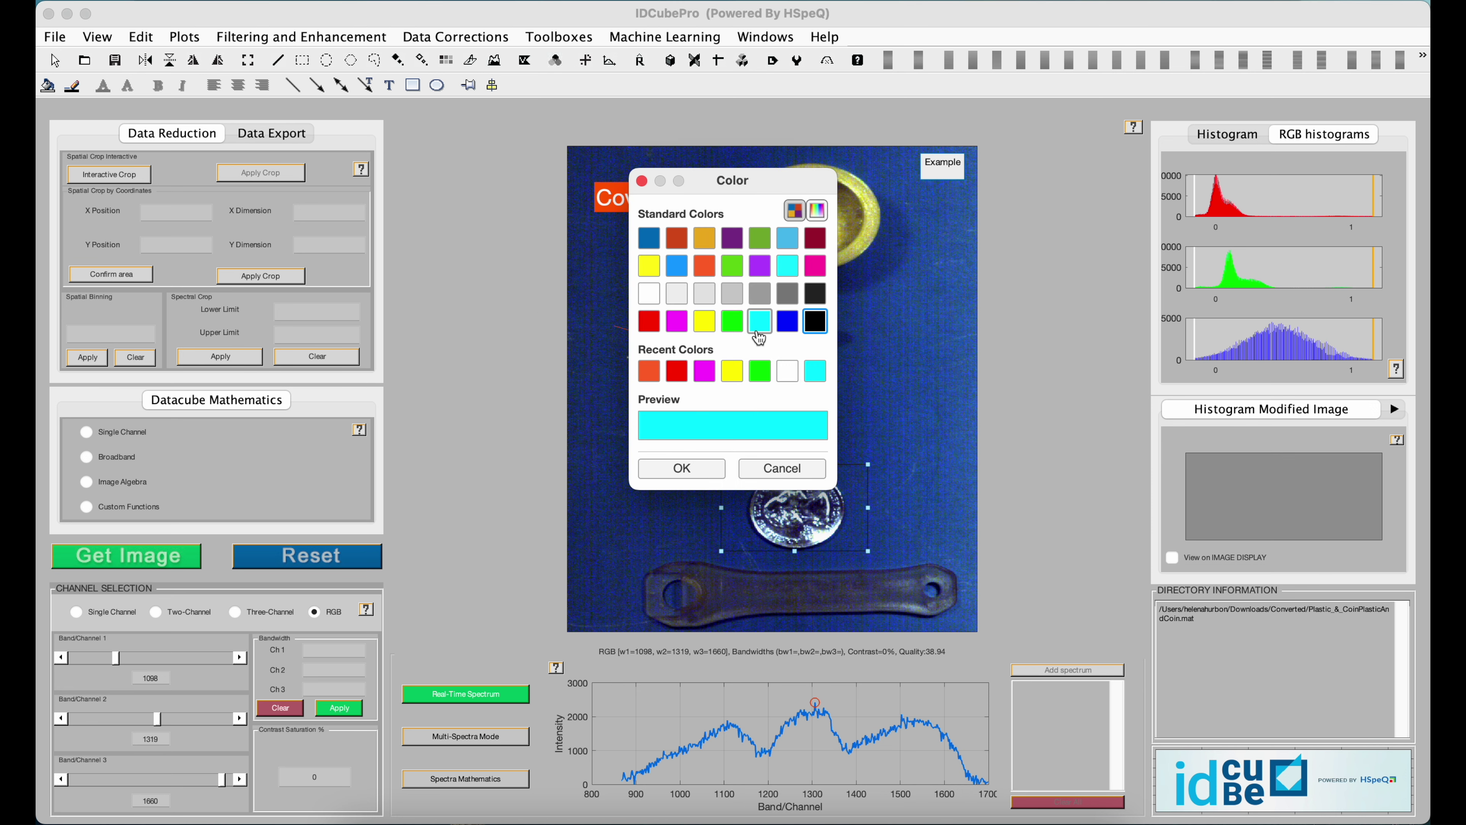
left_click(784, 378)
left_click(693, 469)
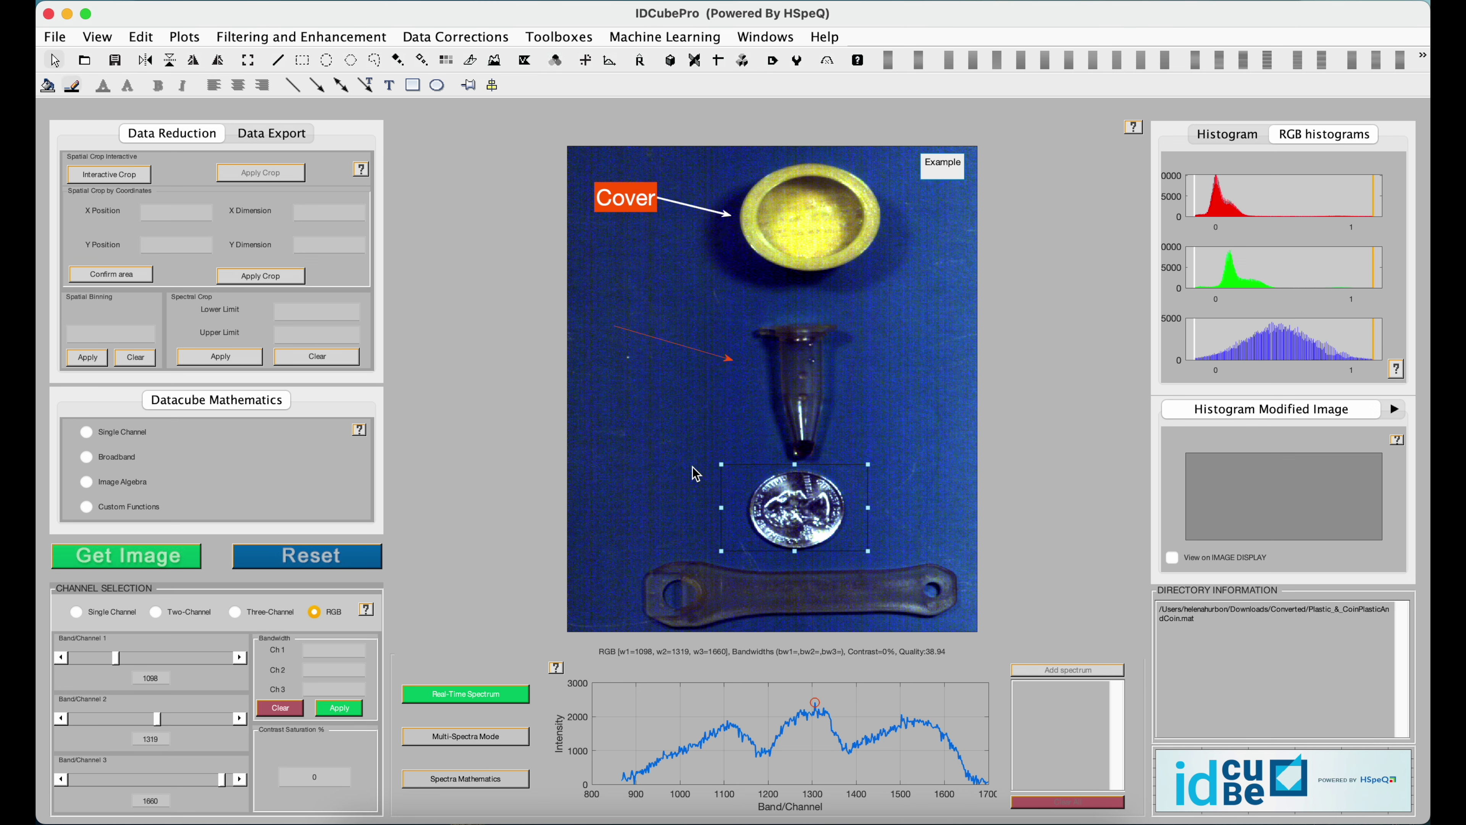
left_click(662, 453)
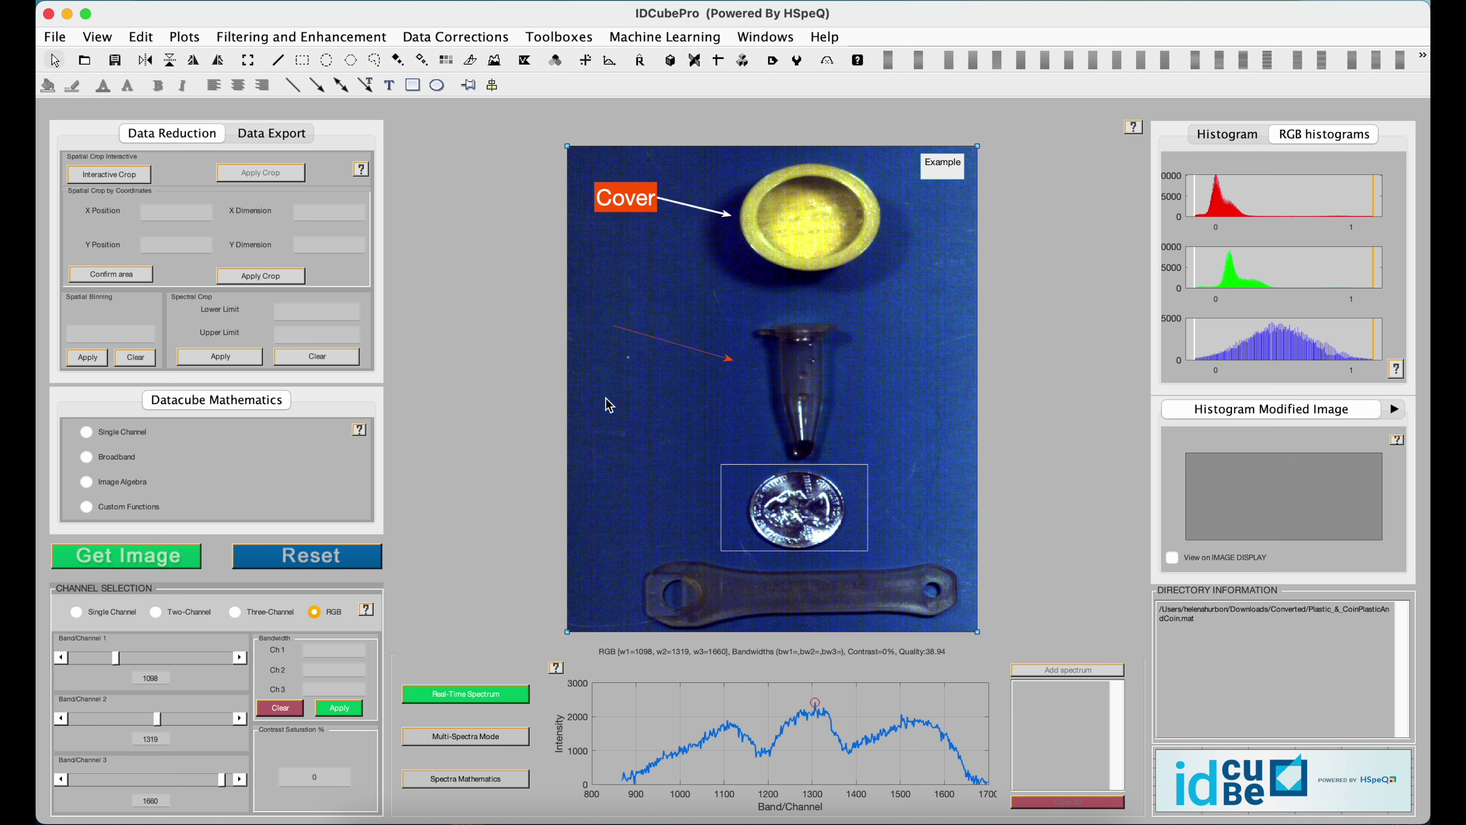
Resize the image display panel to make the image smaller
left_click(525, 386)
left_click_drag(572, 344, 500, 314)
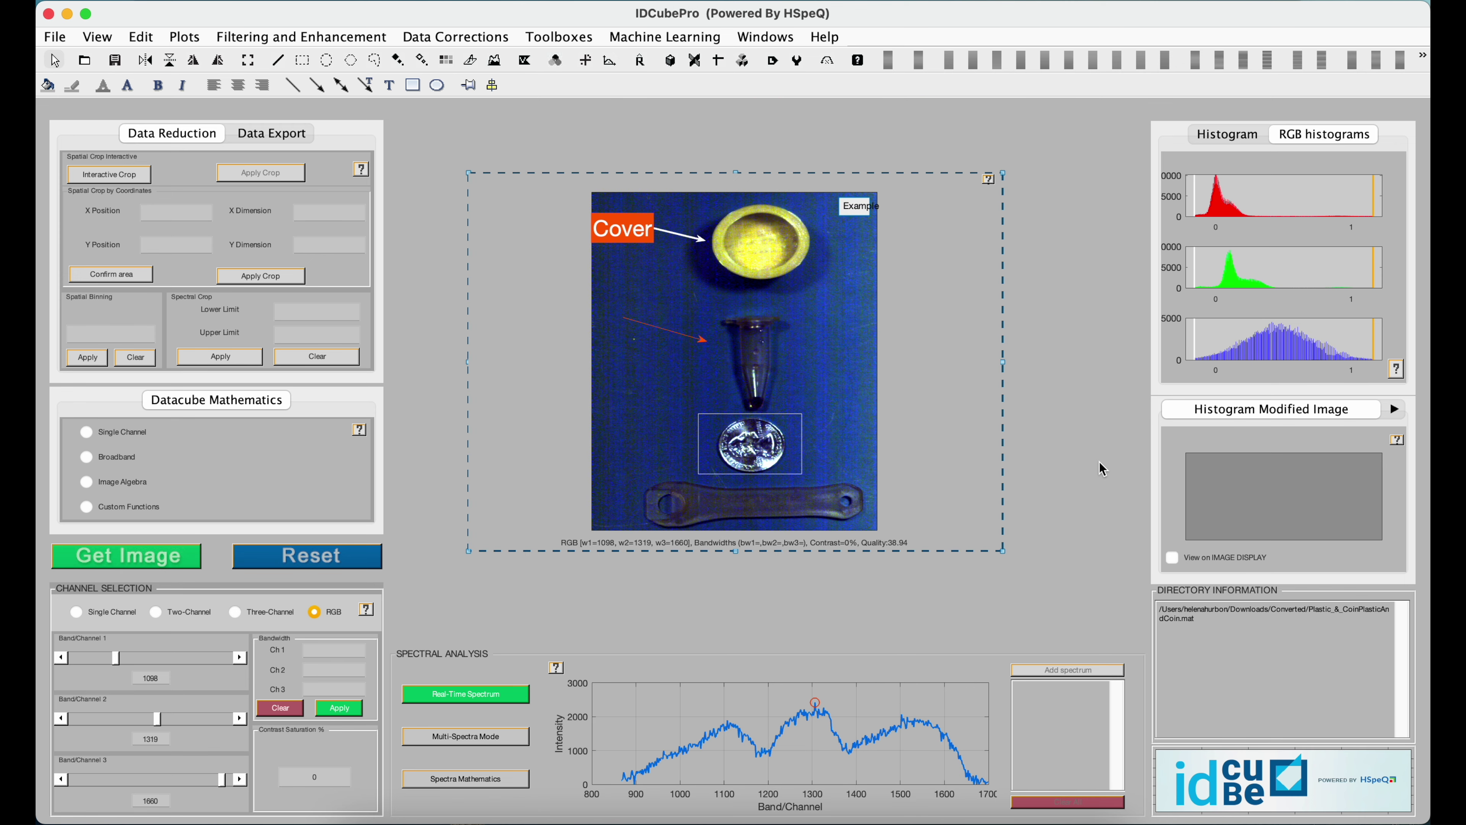
Delete the Spatial Crop Interactive panel and undo the deletion
left_click(162, 163)
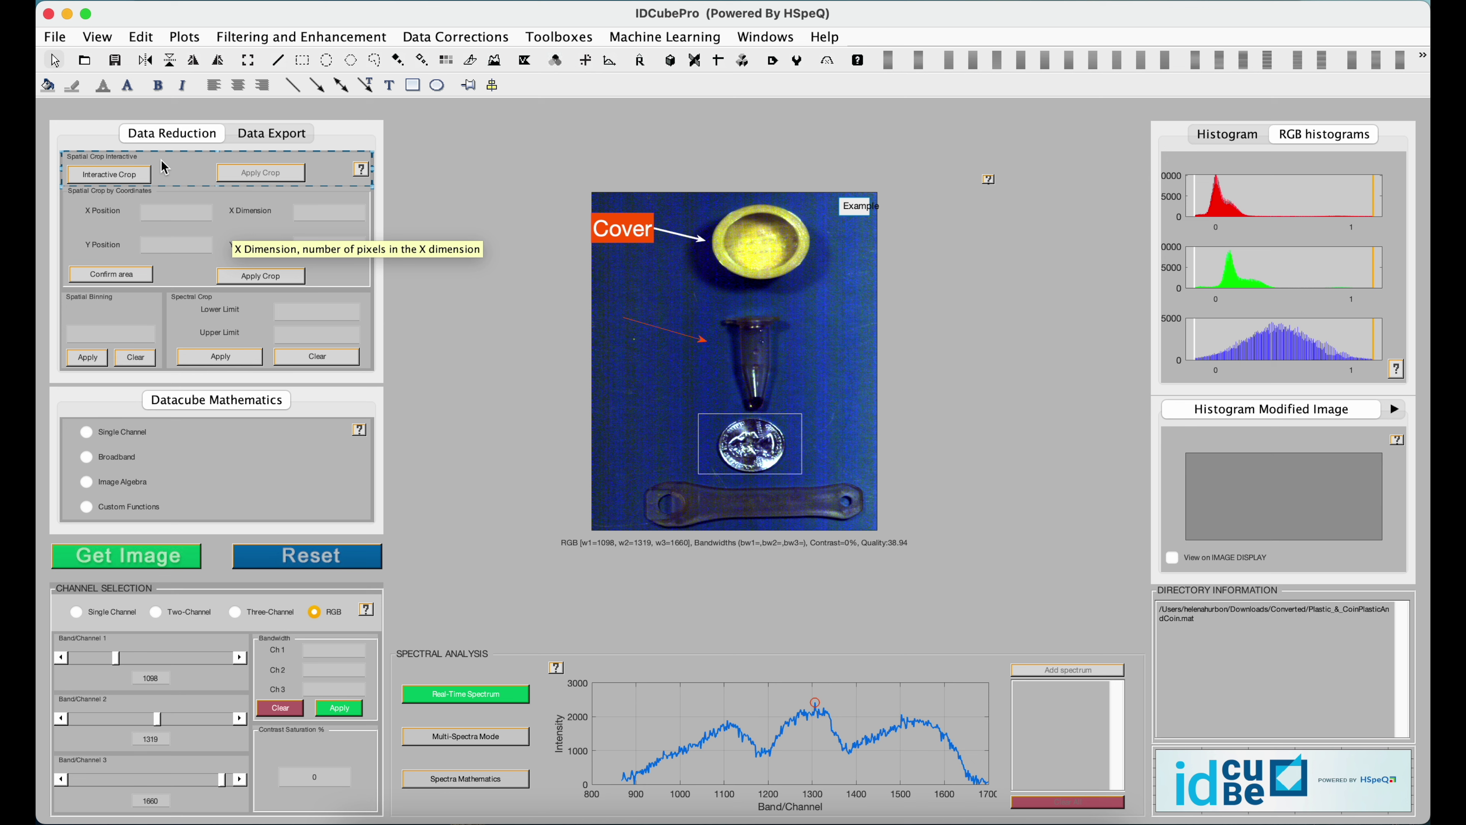
key("Delete")
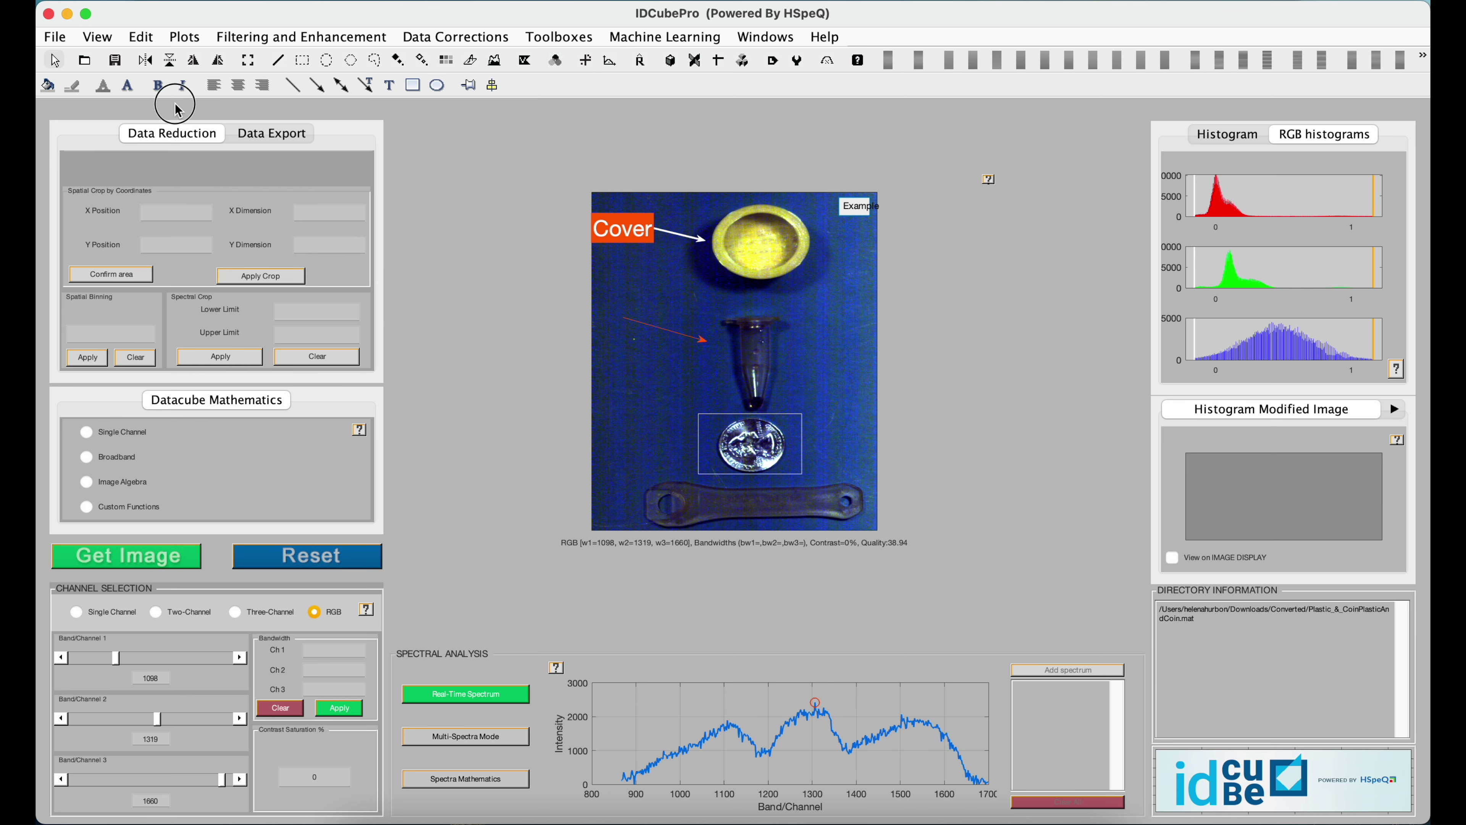
key("super+z")
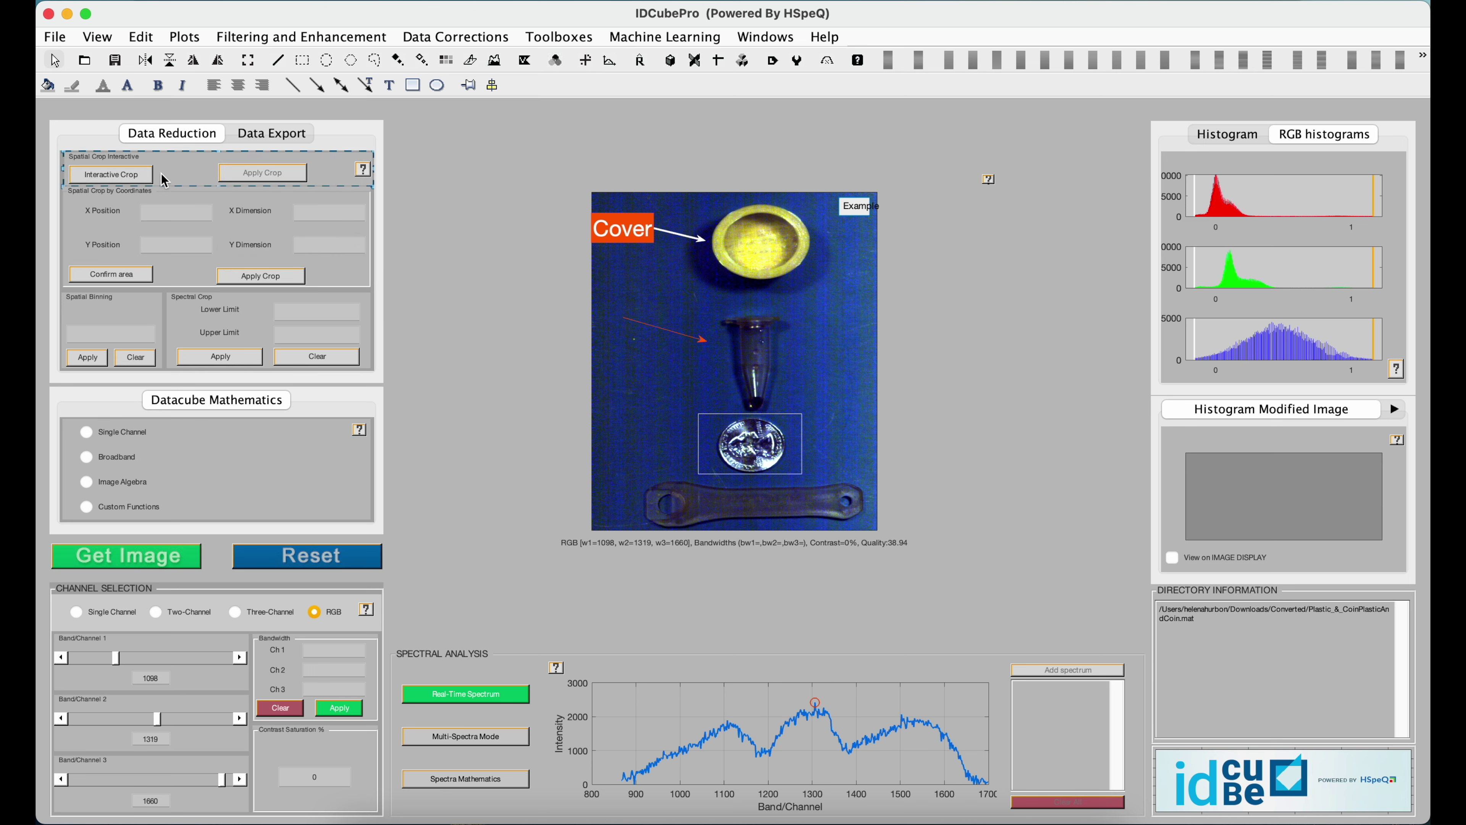
Move the Reset button beneath the image display, just above the Spectral Analysis section
left_click(274, 562)
left_click_drag(274, 562, 431, 637)
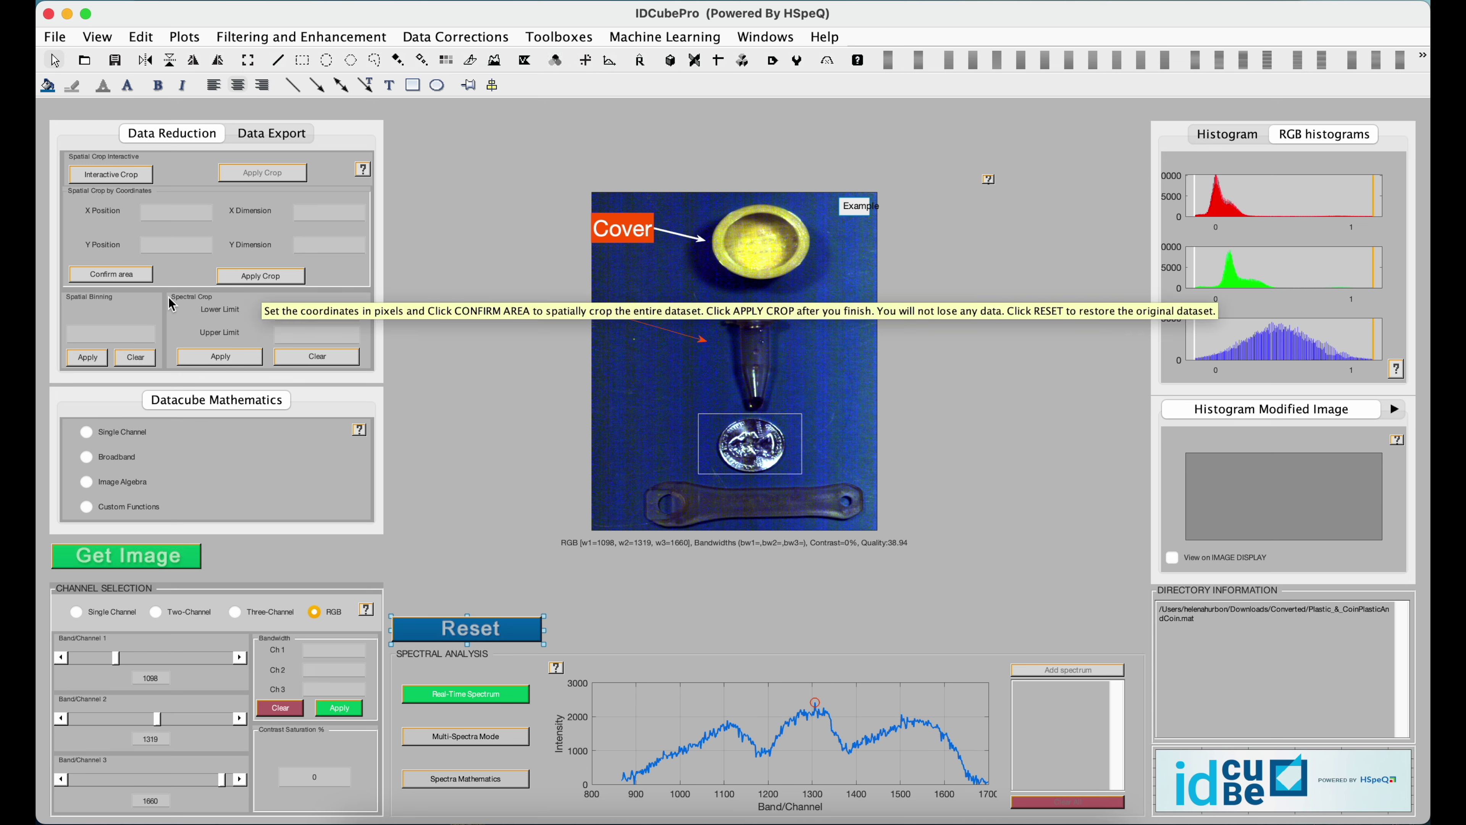
Turn off plot editing and reset the image to its initial display
left_click(133, 45)
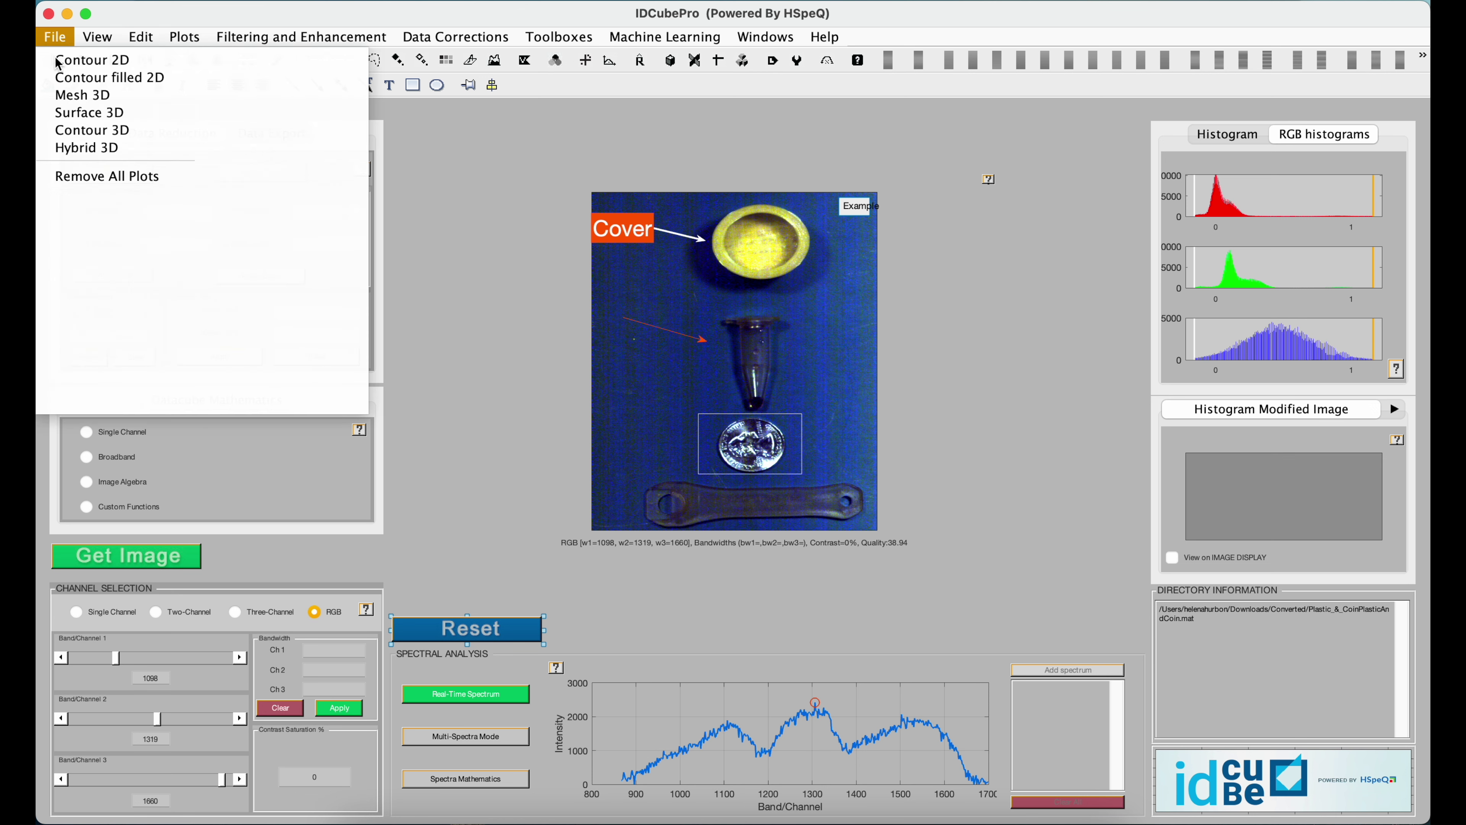
left_click(379, 134)
left_click(55, 61)
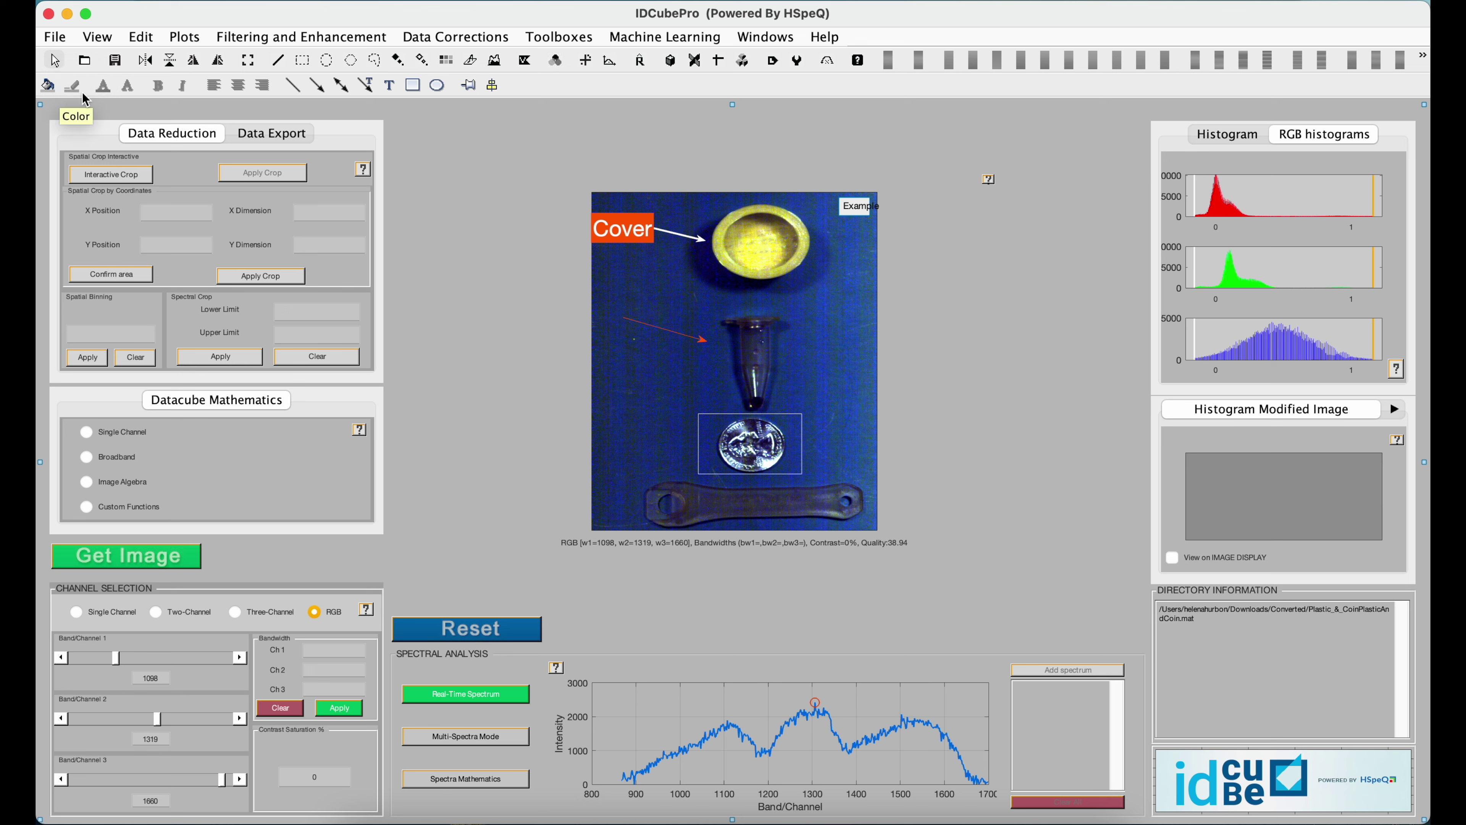
left_click(55, 63)
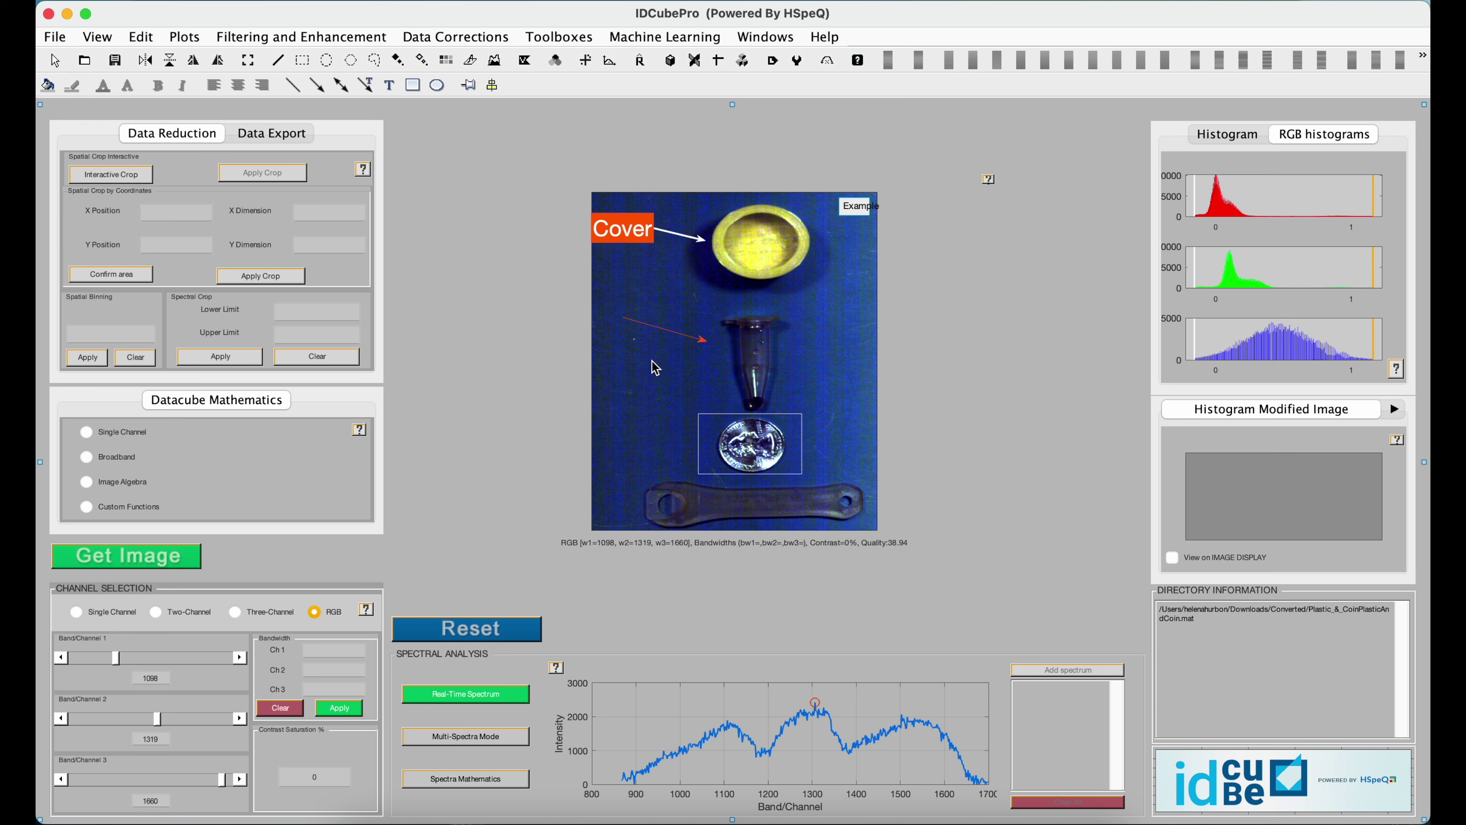
left_click(438, 633)
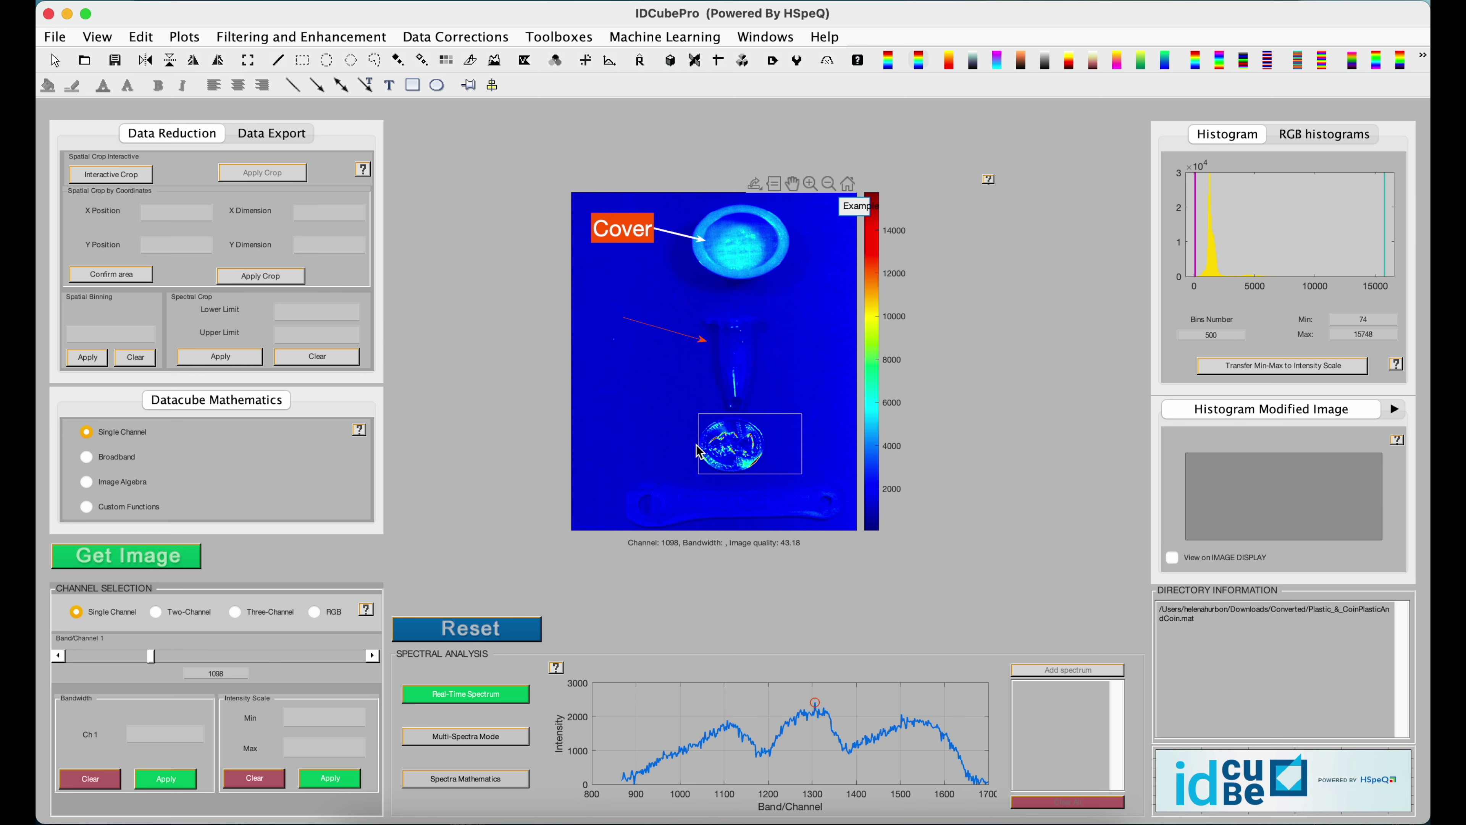
Turn plot editing back on and select the "Cover" text arrow
left_click(149, 38)
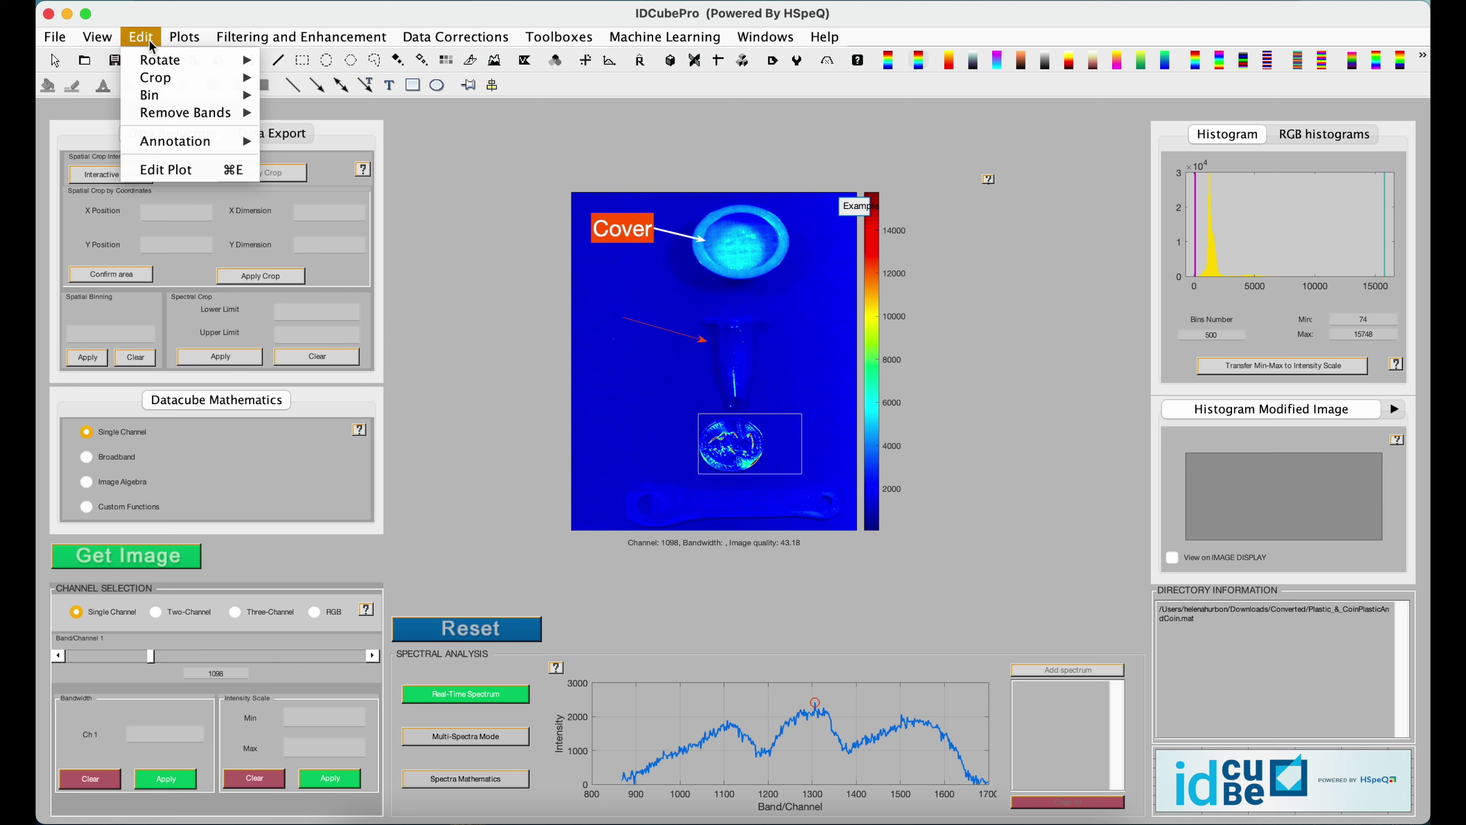
left_click(160, 170)
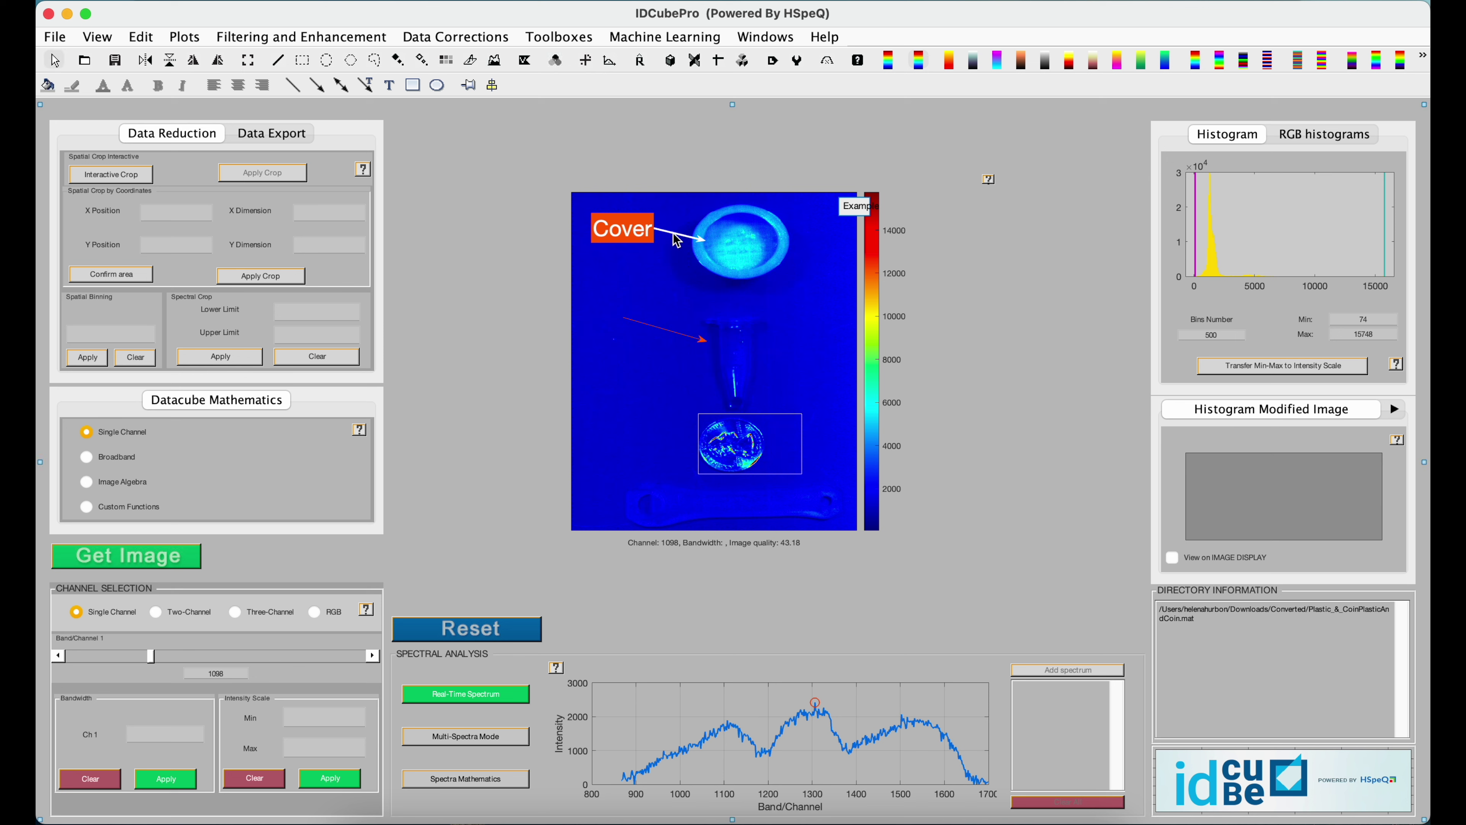
left_click(645, 238)
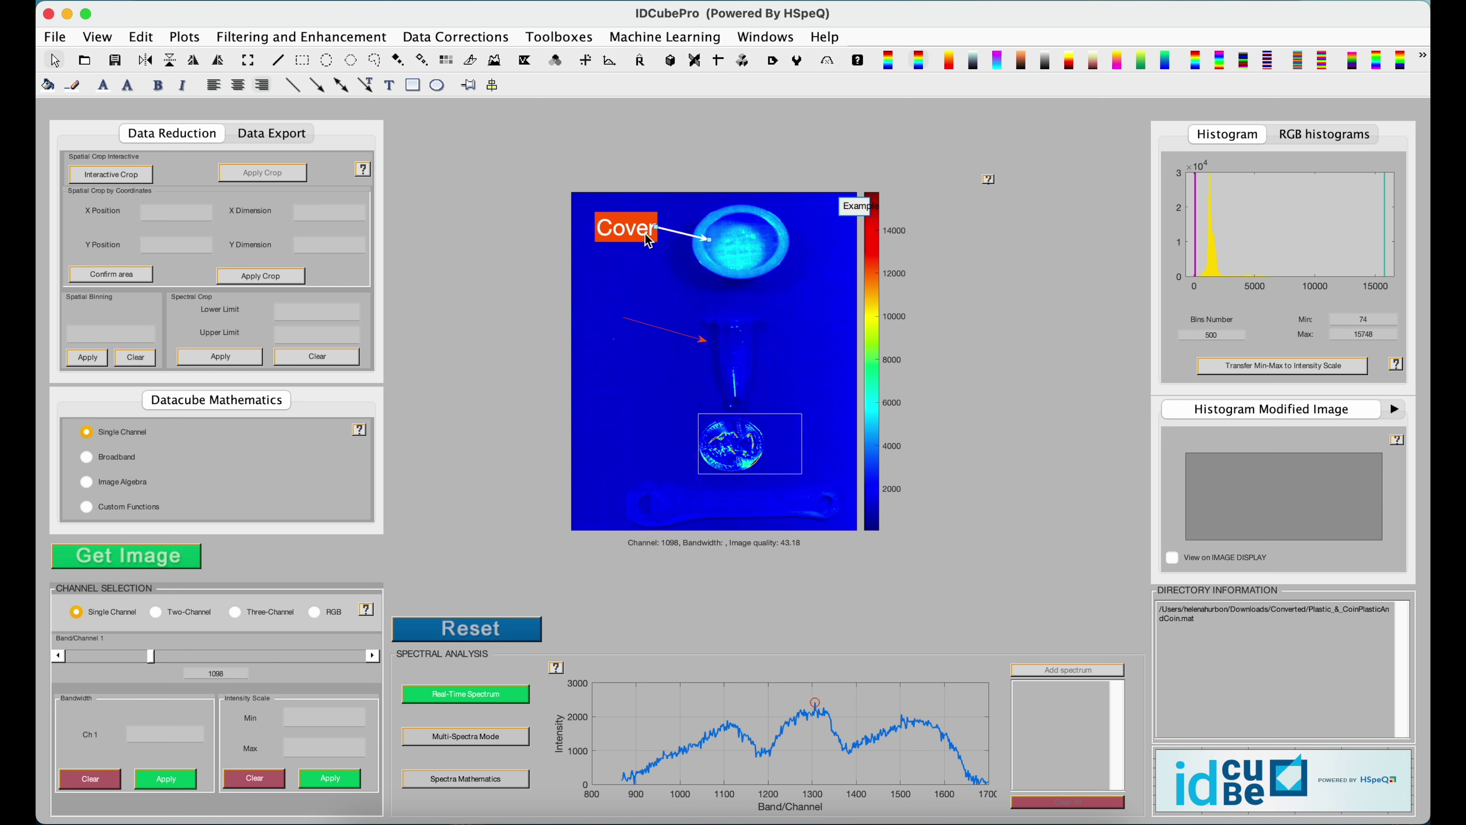